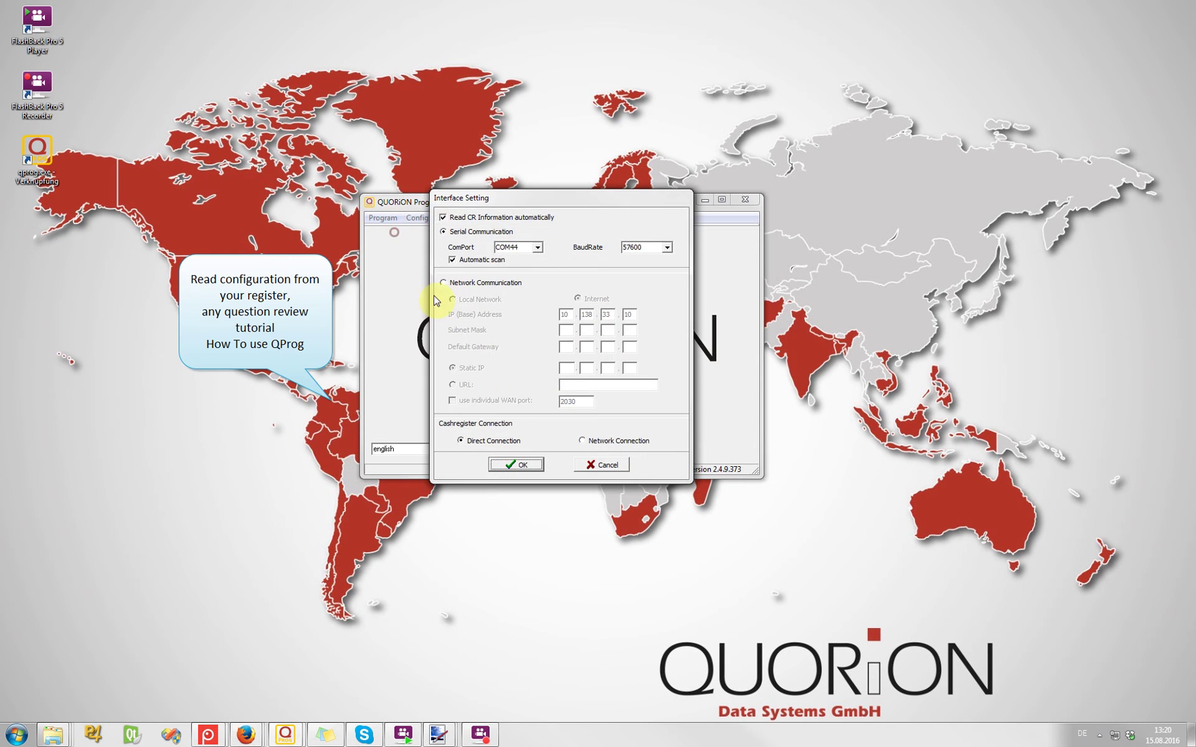
# - Read the configuration from the register with the current serial interface settings and save it as Tutorial2
pyautogui.click(515, 464)
pyautogui.write('Tutoria')
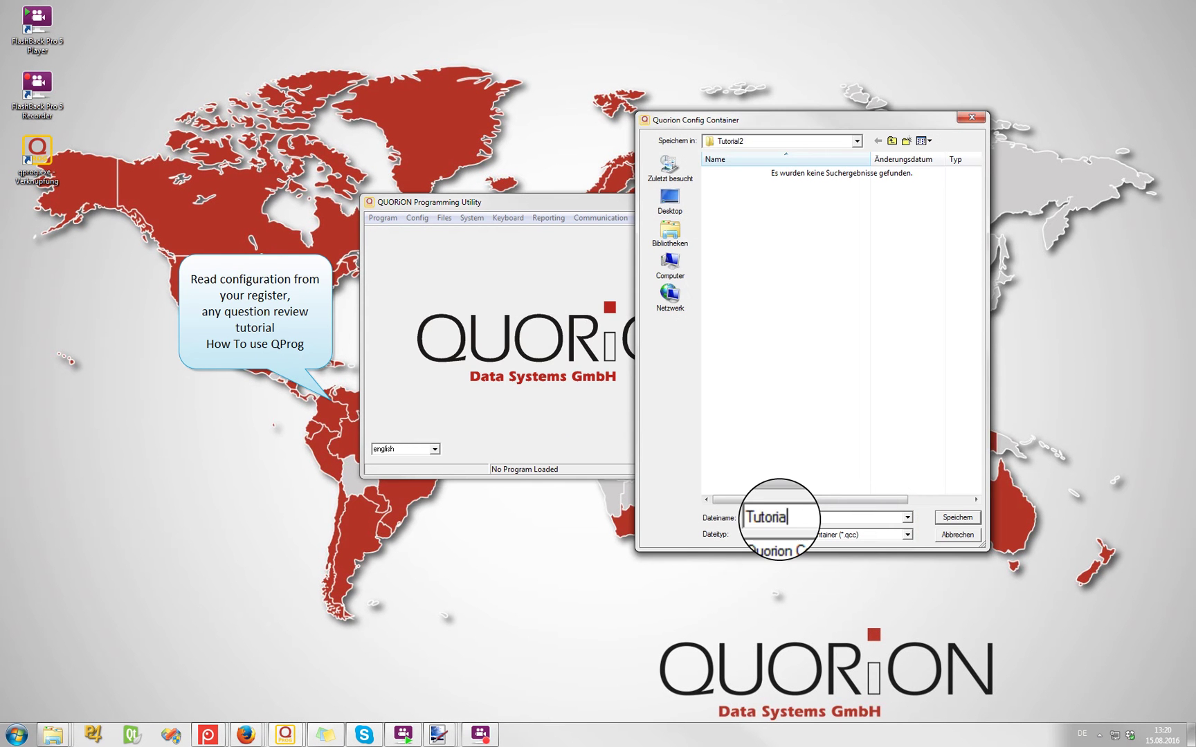
pyautogui.write('l2')
pyautogui.press('Return')
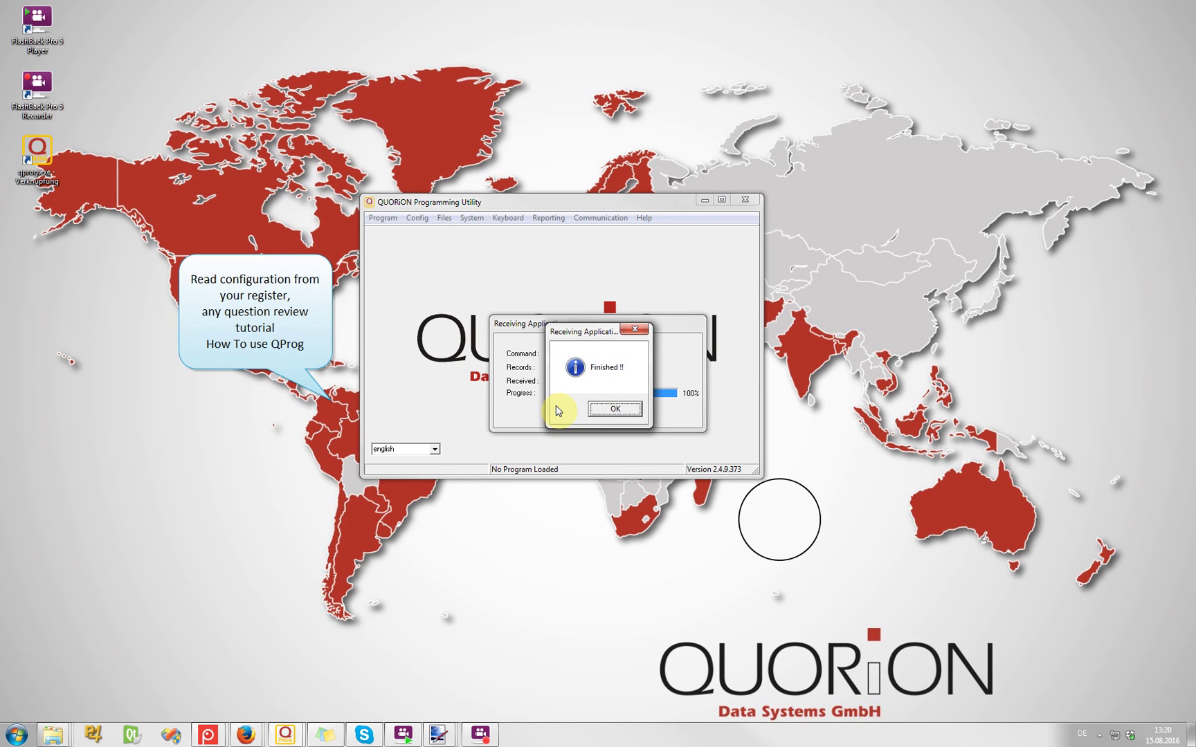
pyautogui.click(632, 410)
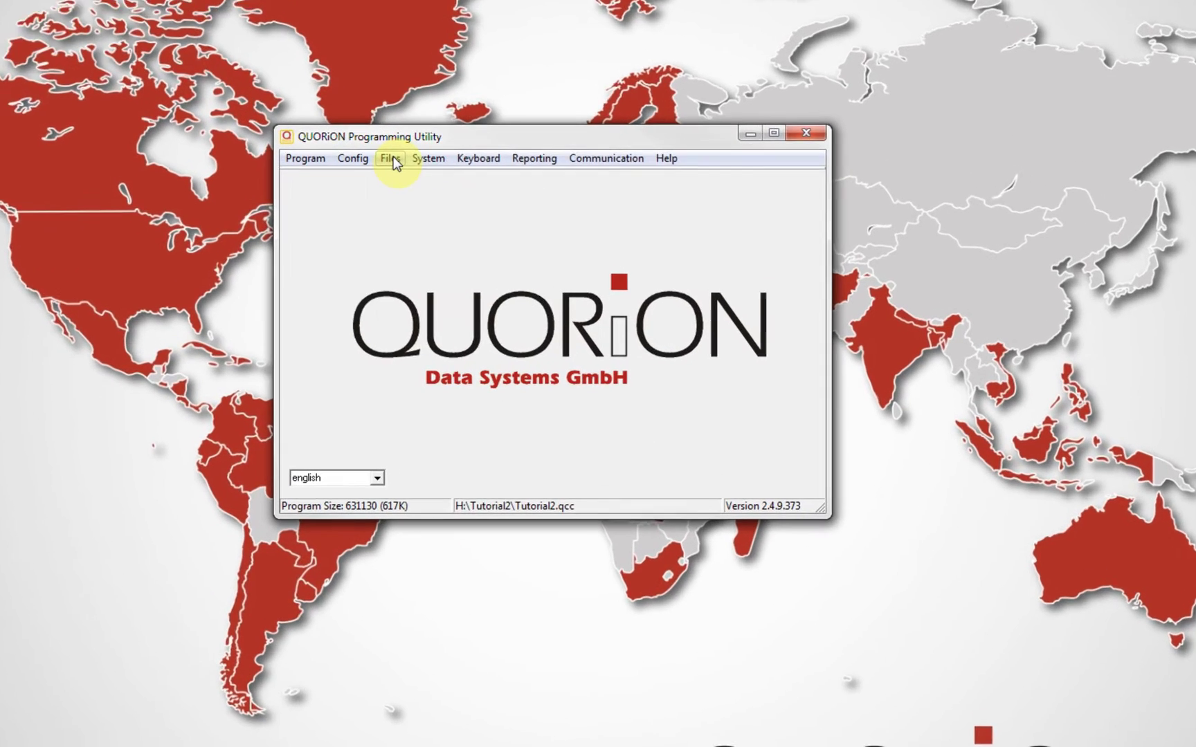
# - Open the Tax file and set the VAT1 rate to 1000
pyautogui.click(444, 217)
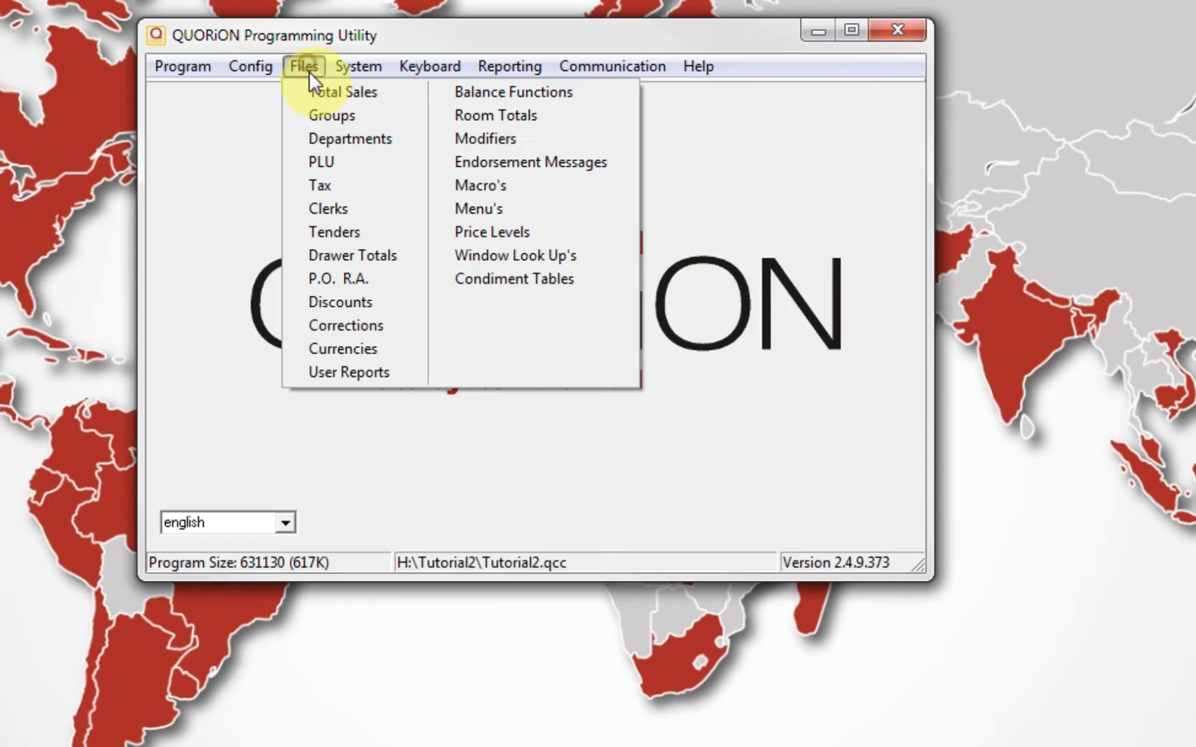
pyautogui.click(323, 184)
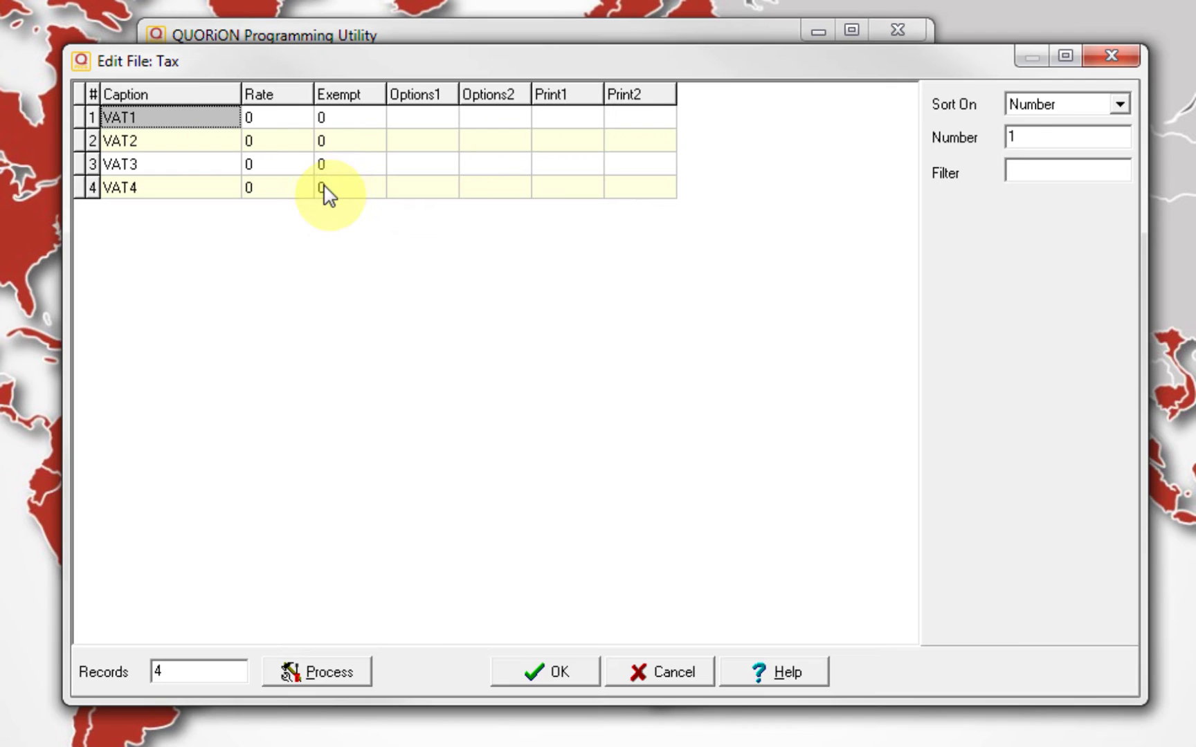
pyautogui.click(184, 92)
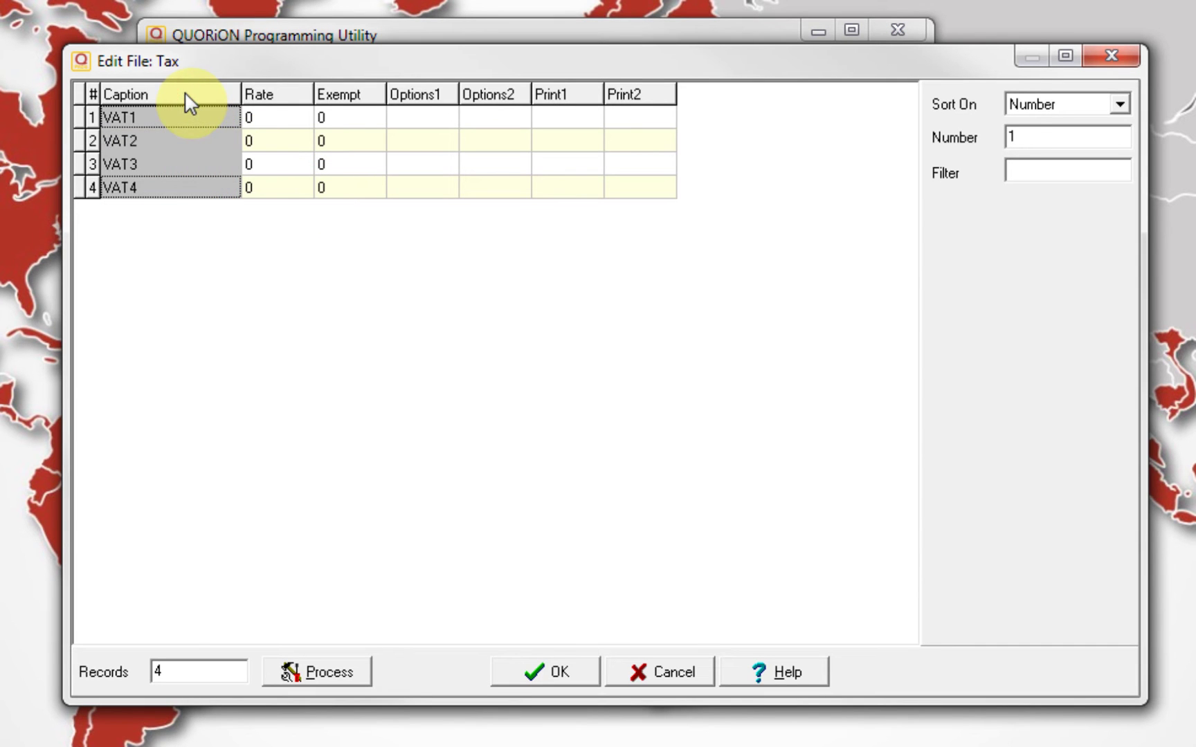
pyautogui.click(267, 119)
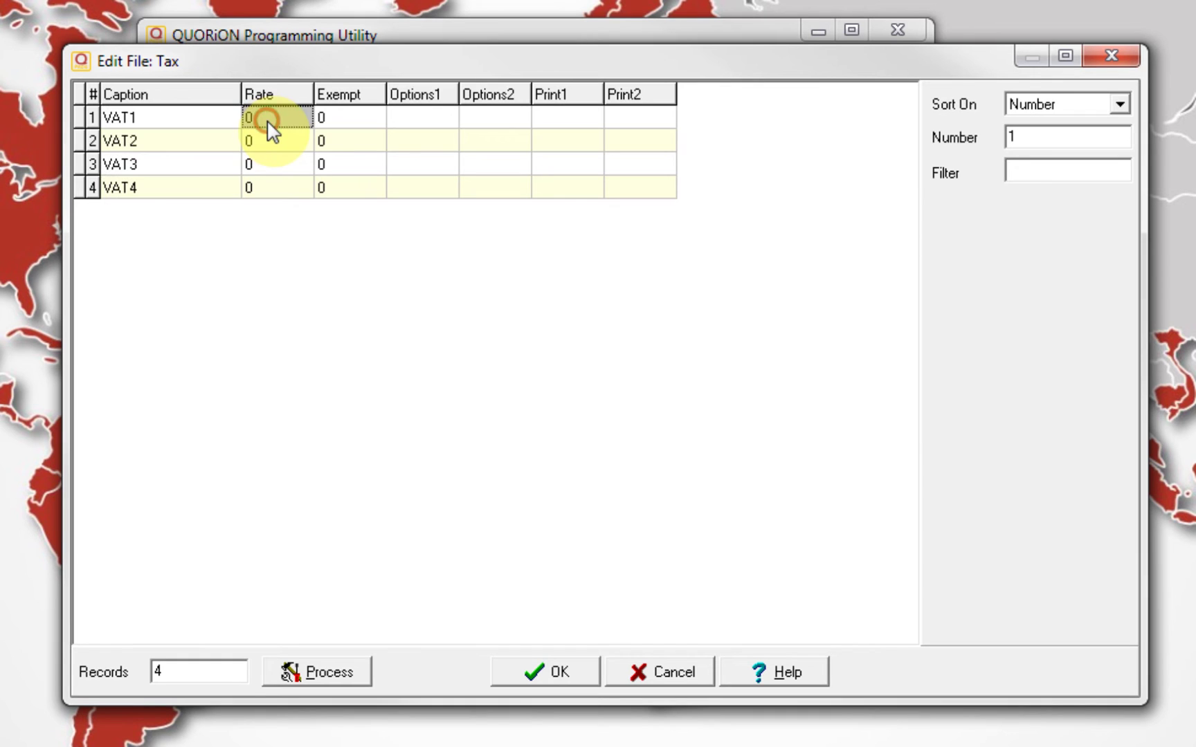
pyautogui.write('100')
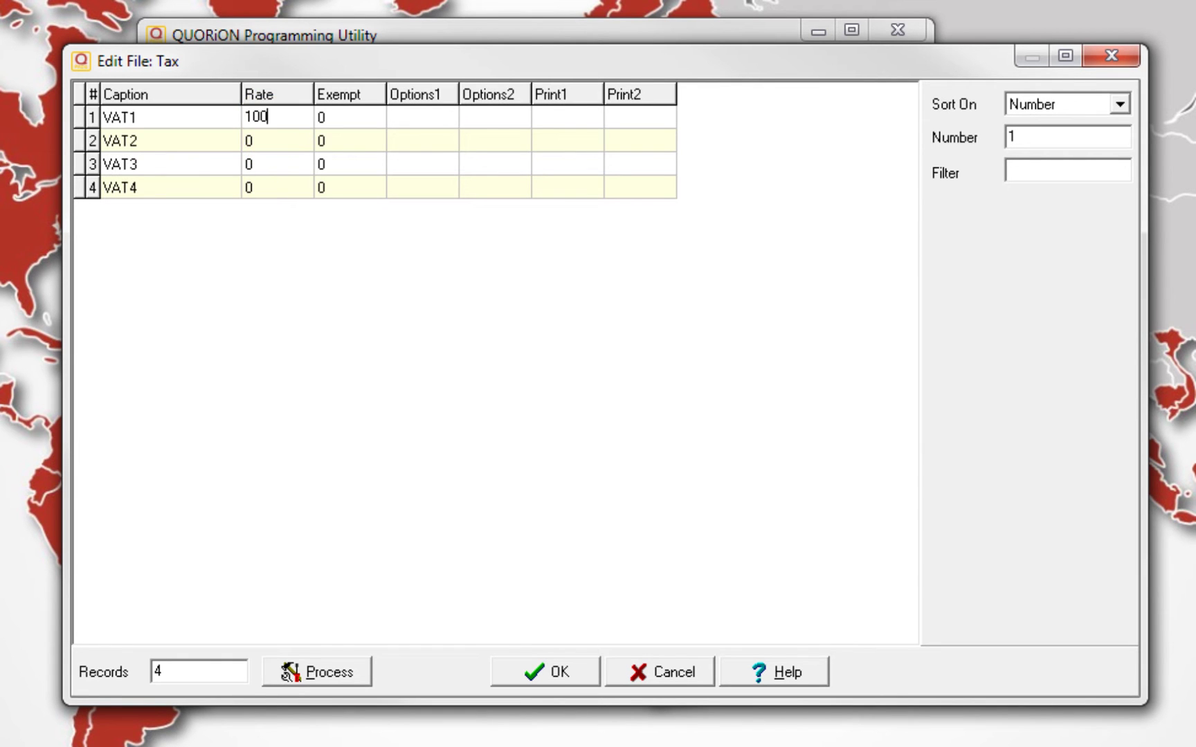
pyautogui.write('0')
pyautogui.press('Tab')
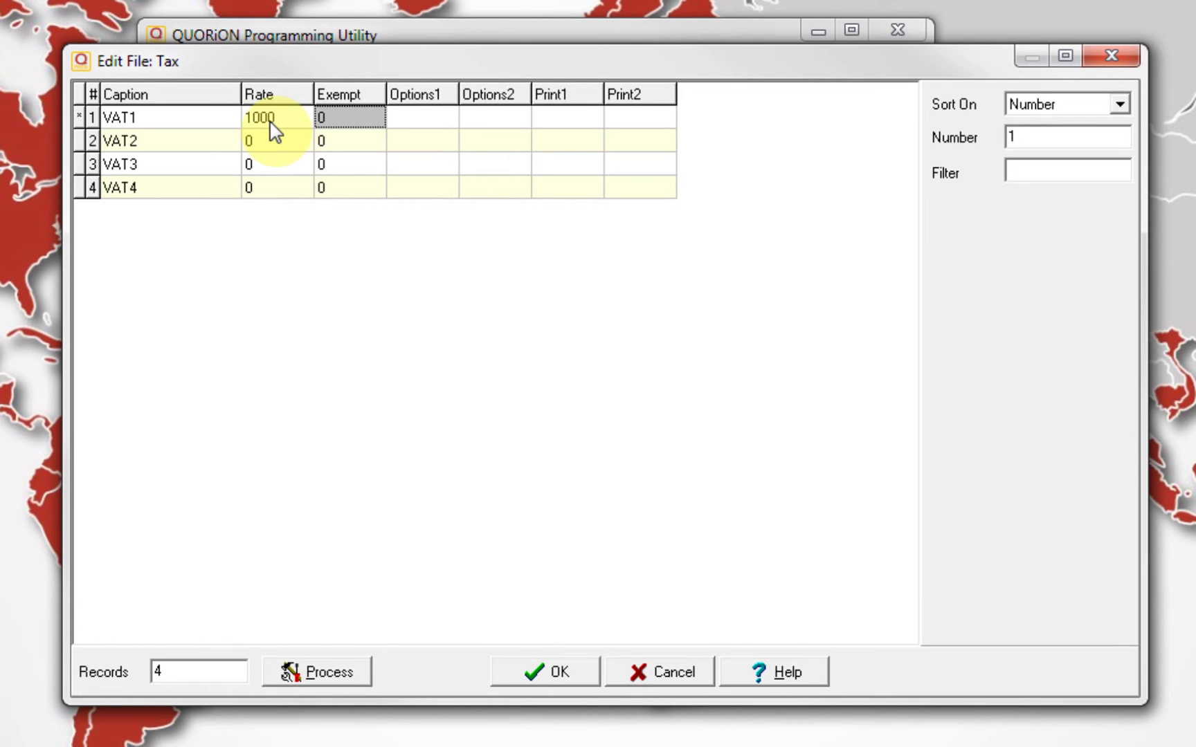
# - Enable Print Percentage and Don't Print Taxable Amount in Options1 for VAT1 and fill the setting to all four taxes
pyautogui.click(418, 122)
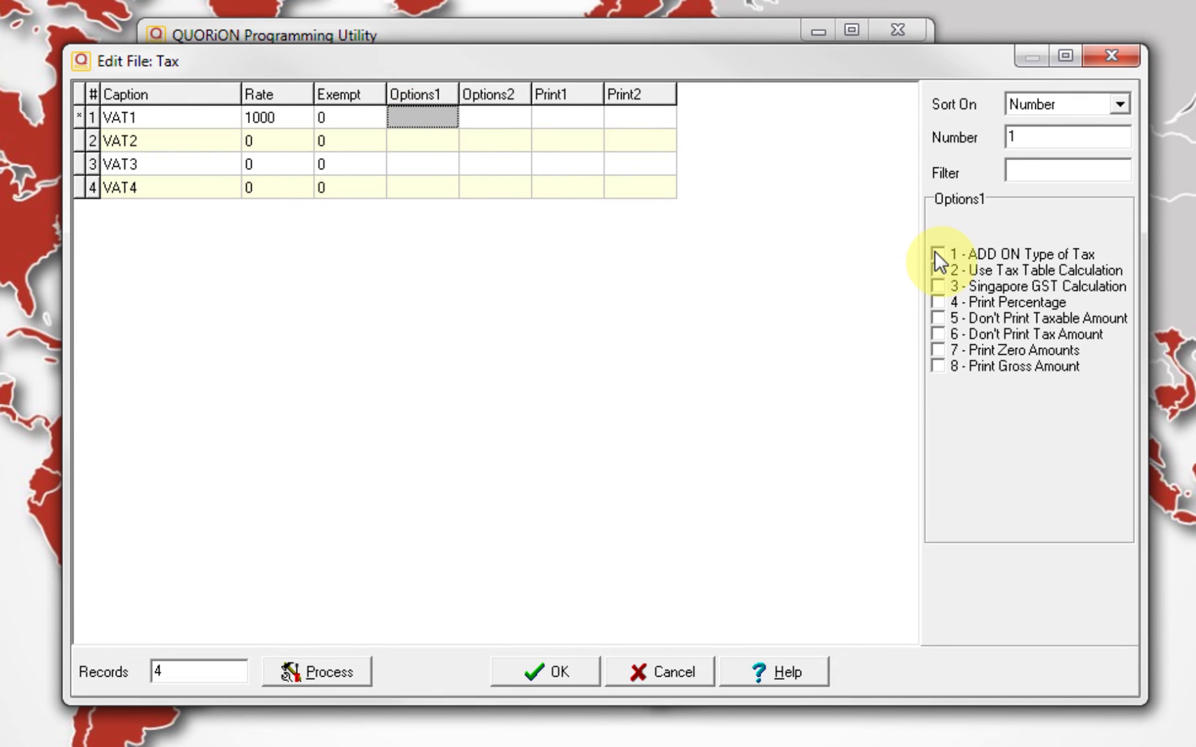
pyautogui.click(938, 302)
pyautogui.click(939, 319)
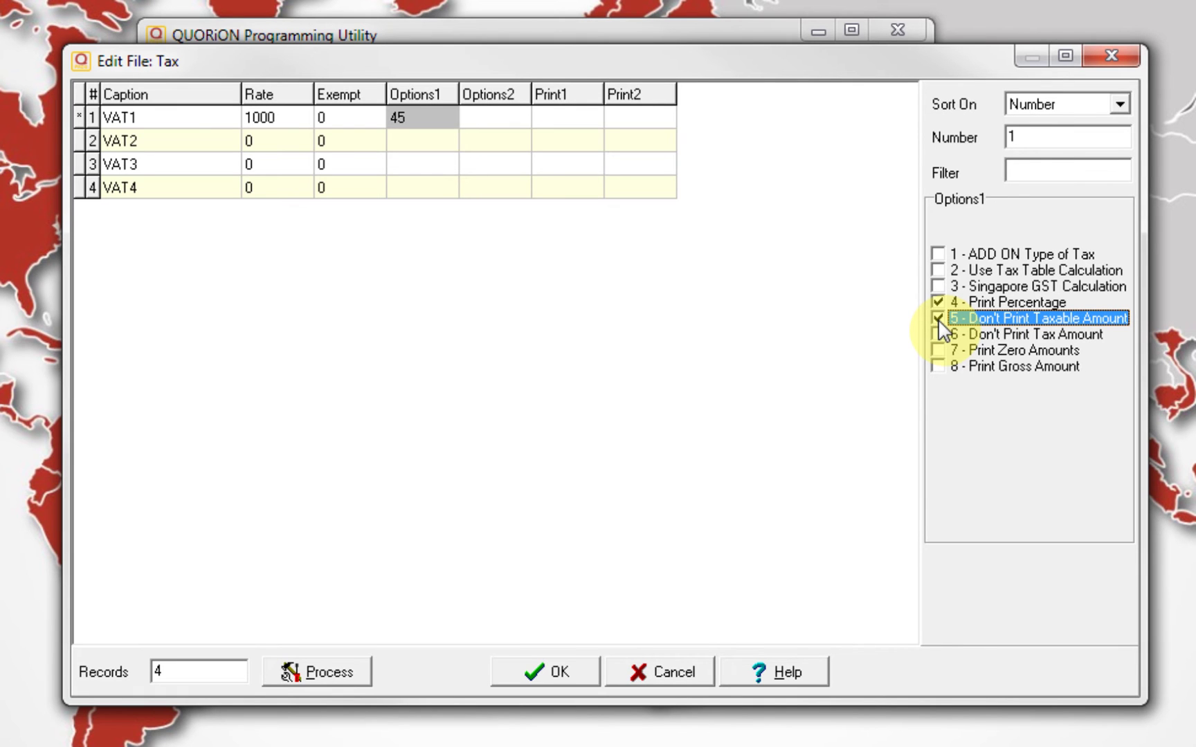
pyautogui.click(423, 95)
pyautogui.rightClick(428, 109)
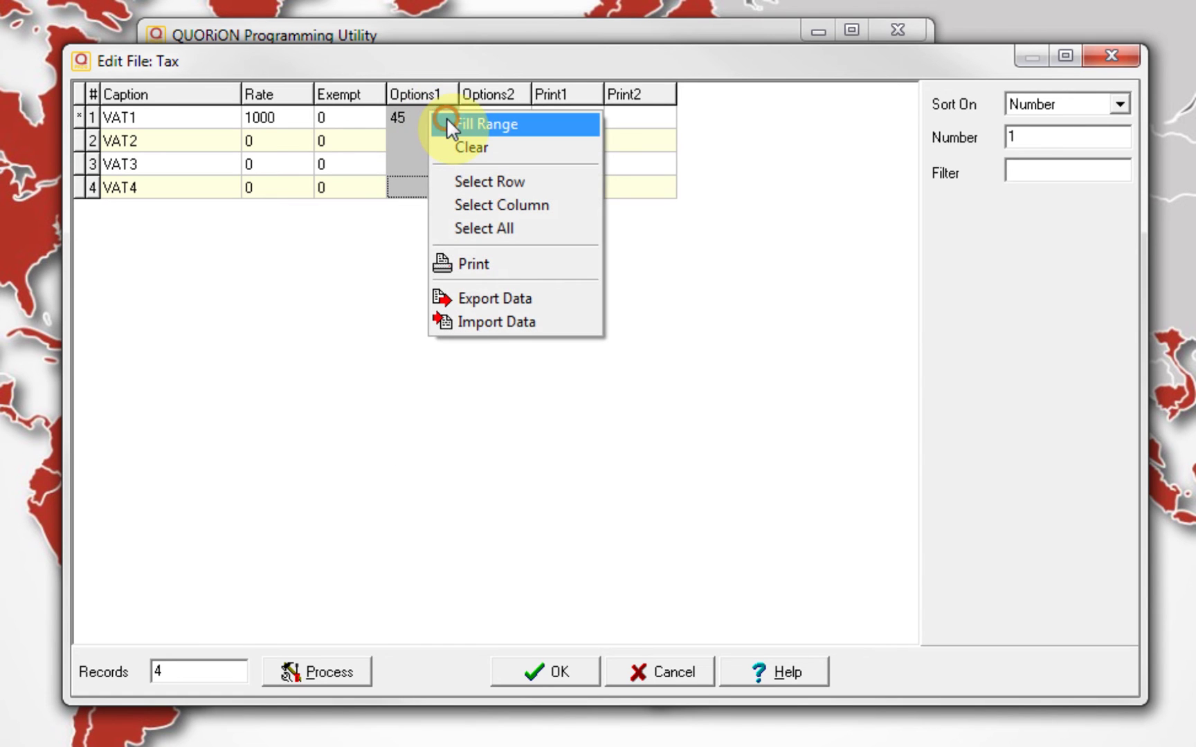
pyautogui.click(446, 118)
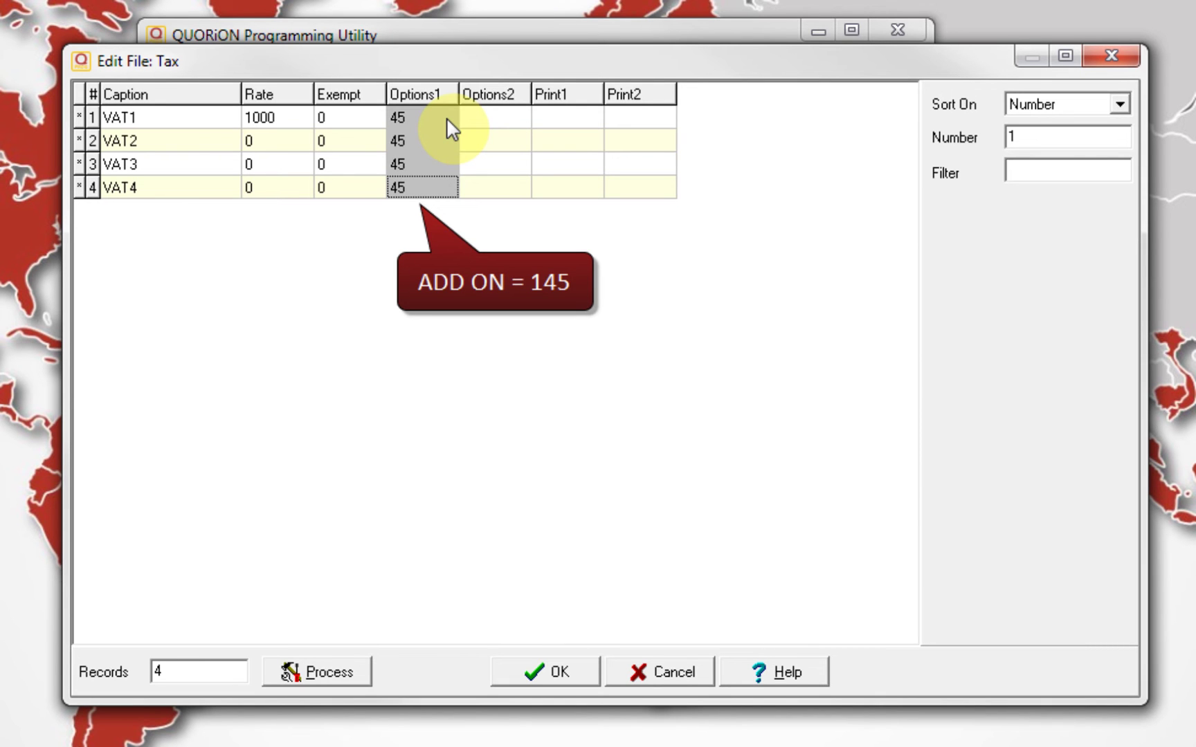
# - Enable Print1 options 1 to 7 for VAT1, from Operator Display through Slip Printer, leaving out Compulsory Slip
pyautogui.click(496, 118)
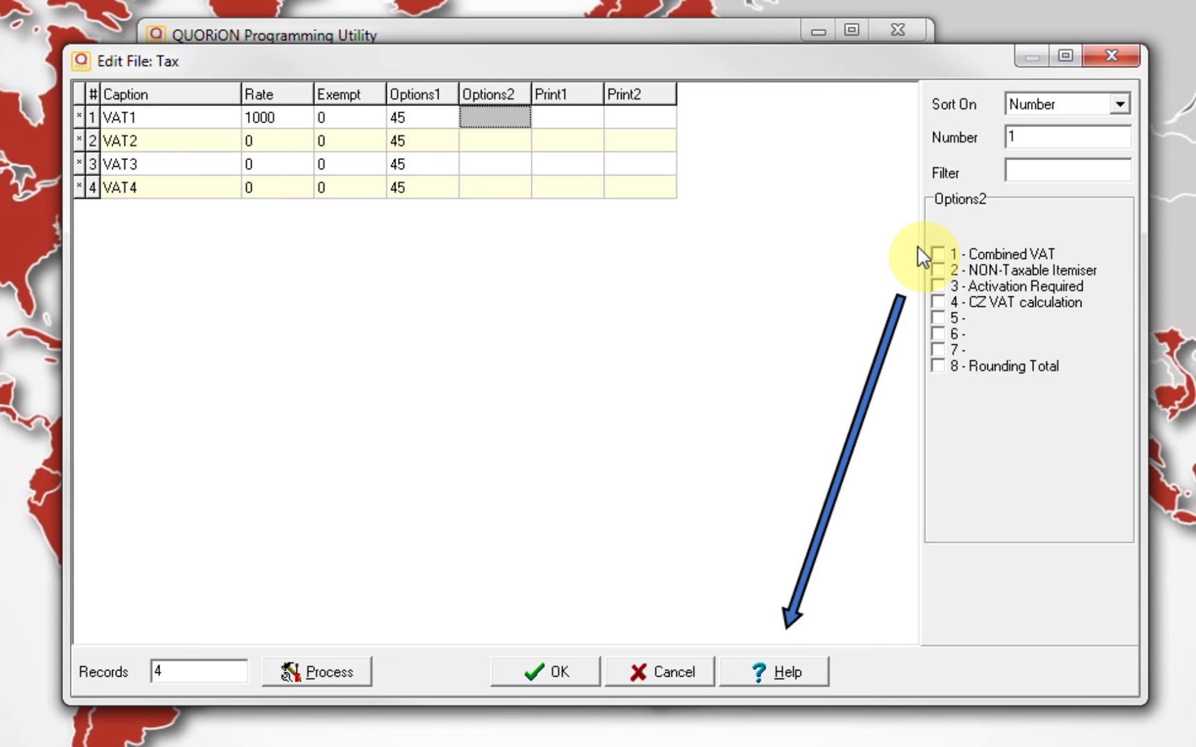
pyautogui.click(564, 118)
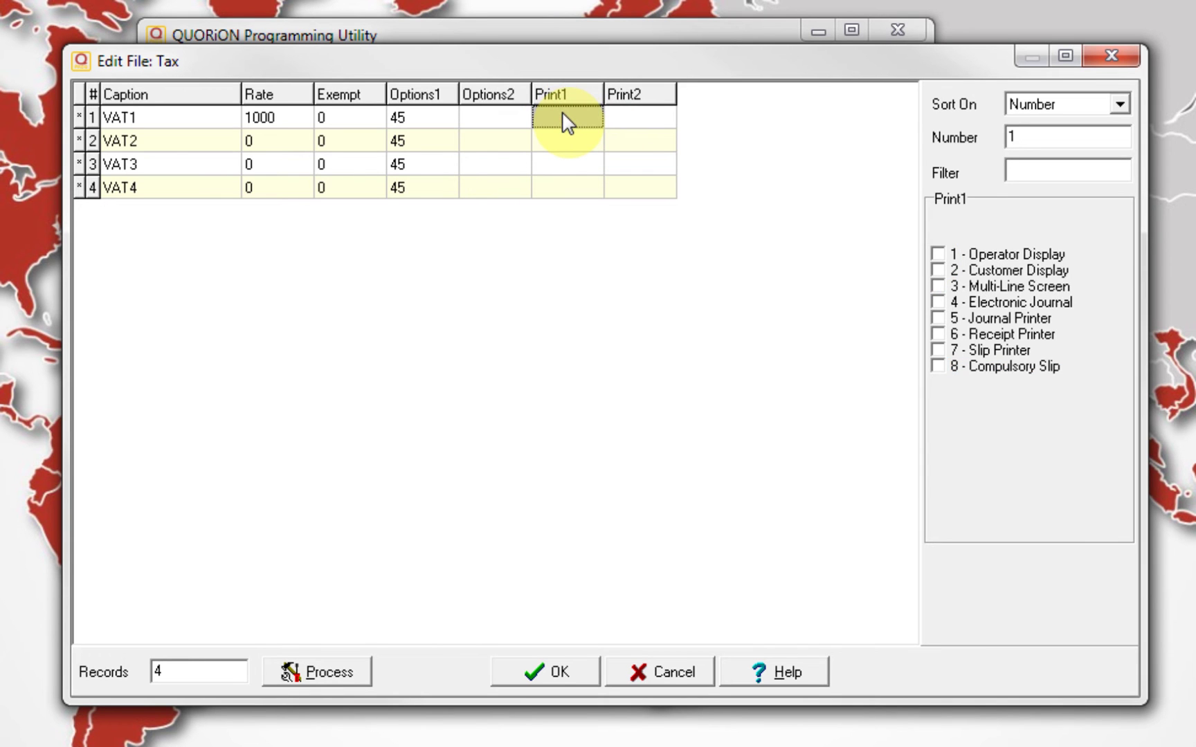
pyautogui.click(938, 254)
pyautogui.click(939, 270)
pyautogui.click(938, 286)
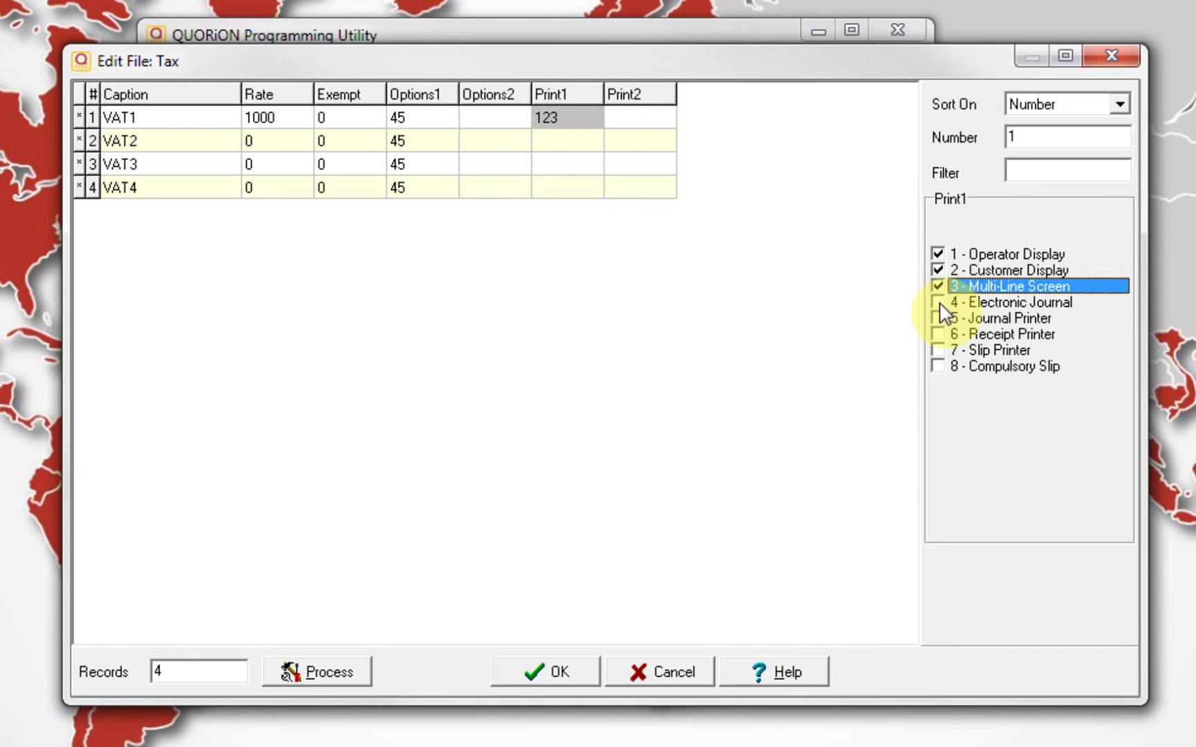
pyautogui.click(938, 301)
pyautogui.click(938, 318)
pyautogui.click(938, 334)
pyautogui.click(939, 350)
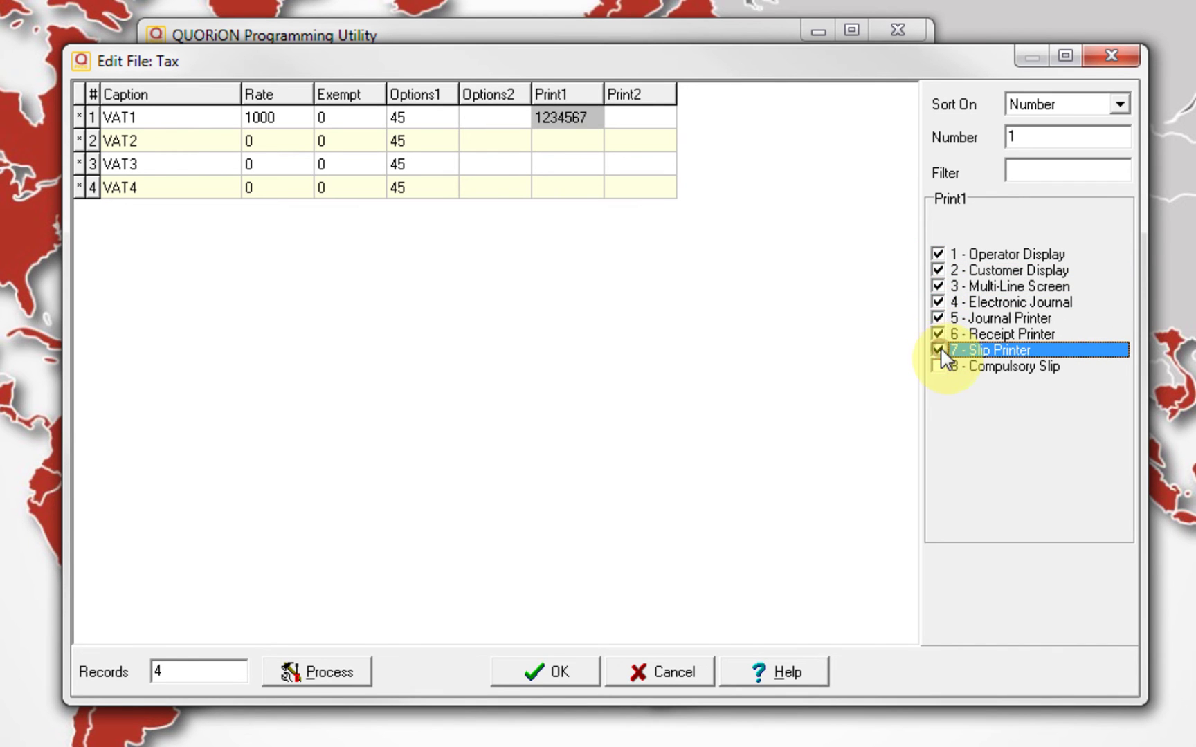
# - Fill VAT1's Print1 value 1234567 down the column through VAT4
pyautogui.moveTo(567, 118); pyautogui.dragTo(568, 187)
pyautogui.rightClick(584, 118)
pyautogui.click(597, 125)
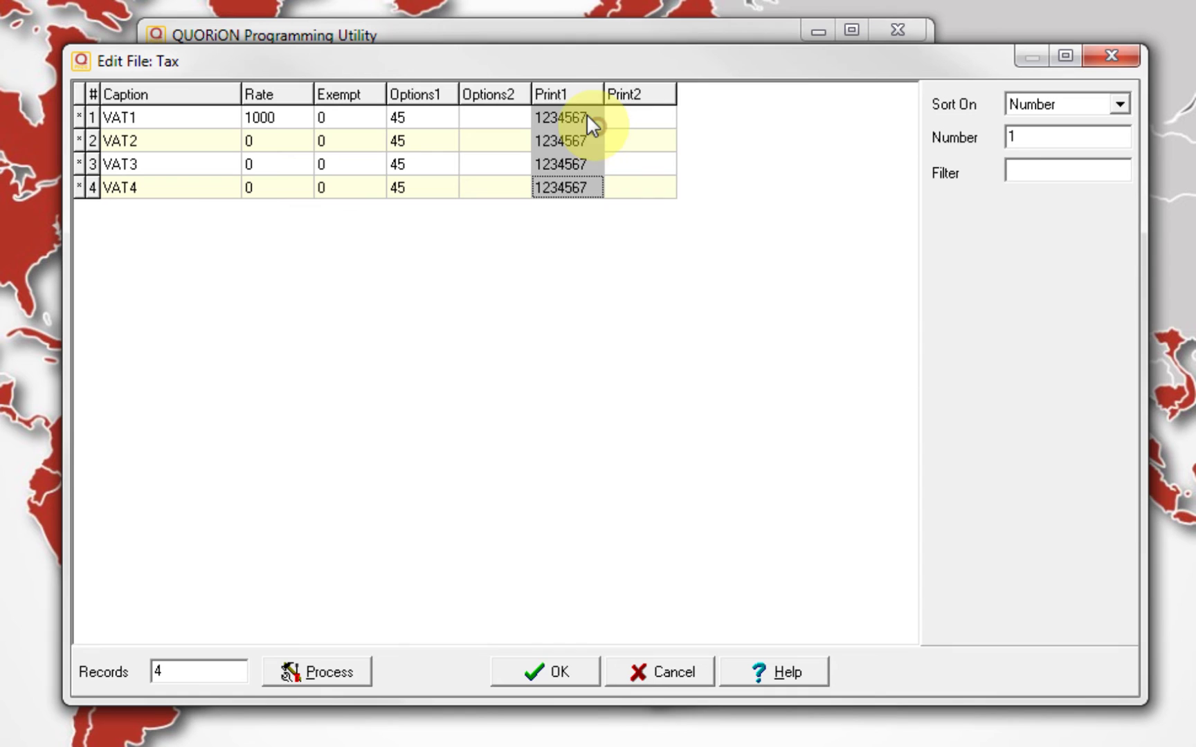
pyautogui.click(585, 117)
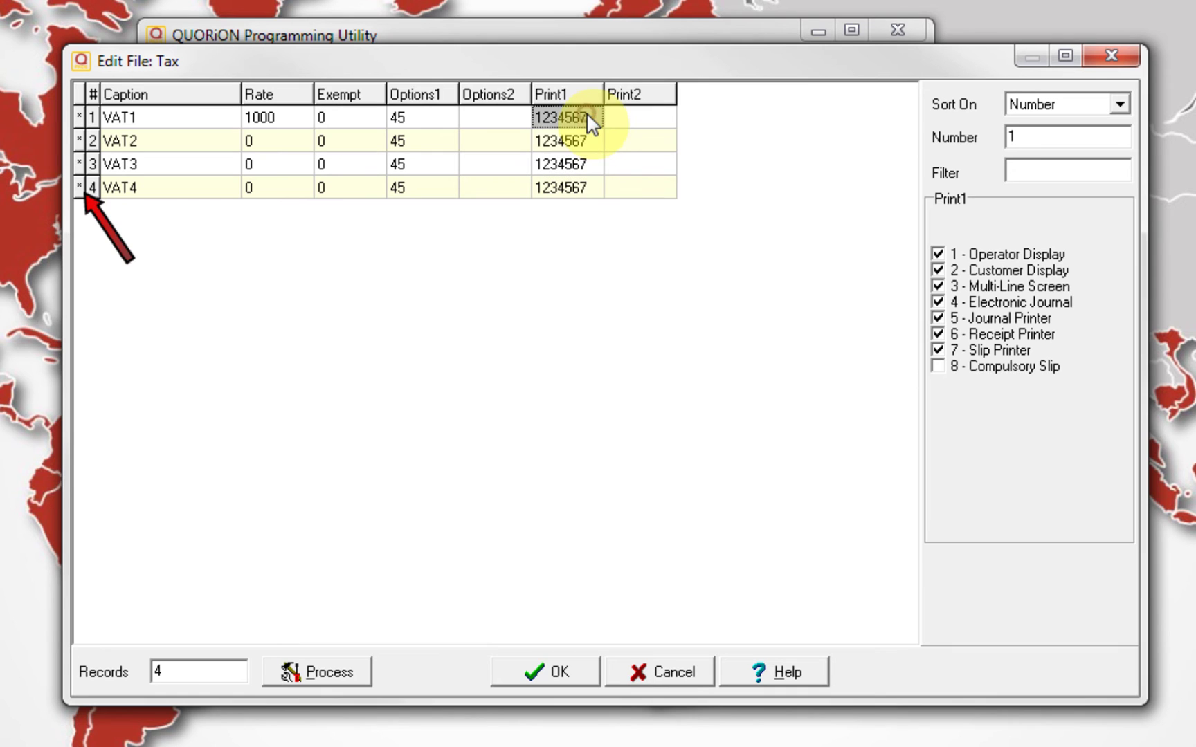
# - Set the VAT2 rate to 500 and accept the tax table changes
pyautogui.click(264, 136)
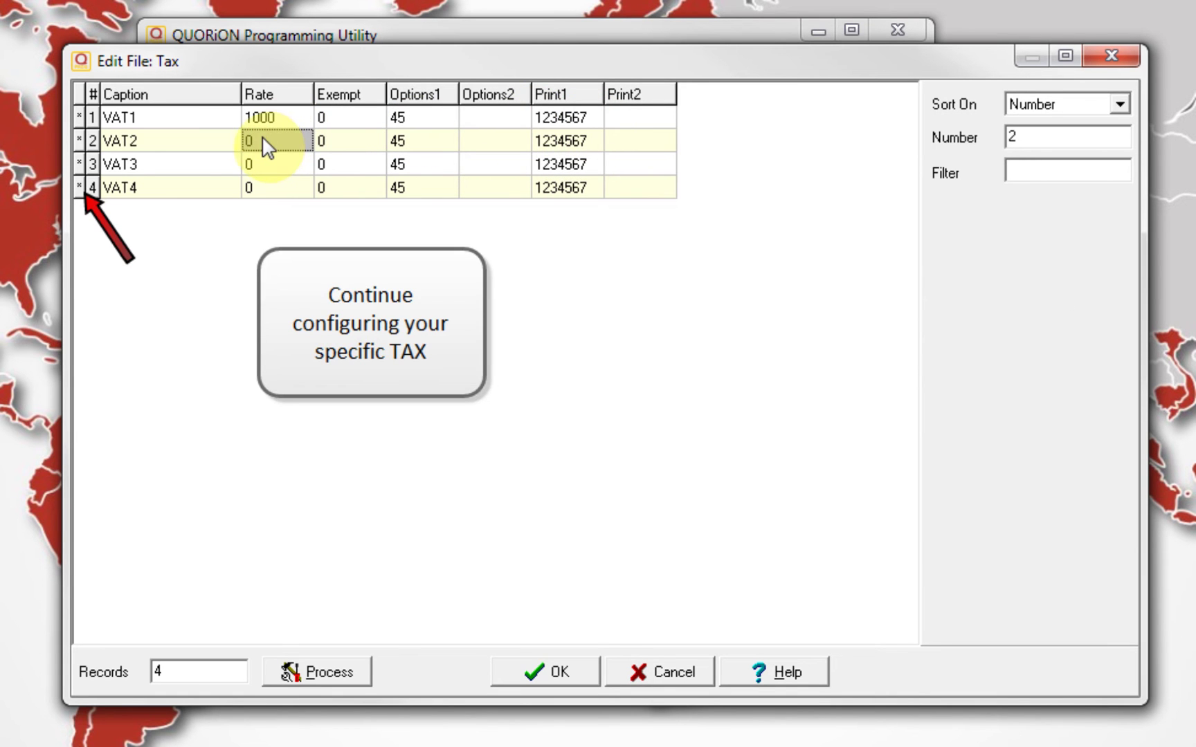
pyautogui.write('500')
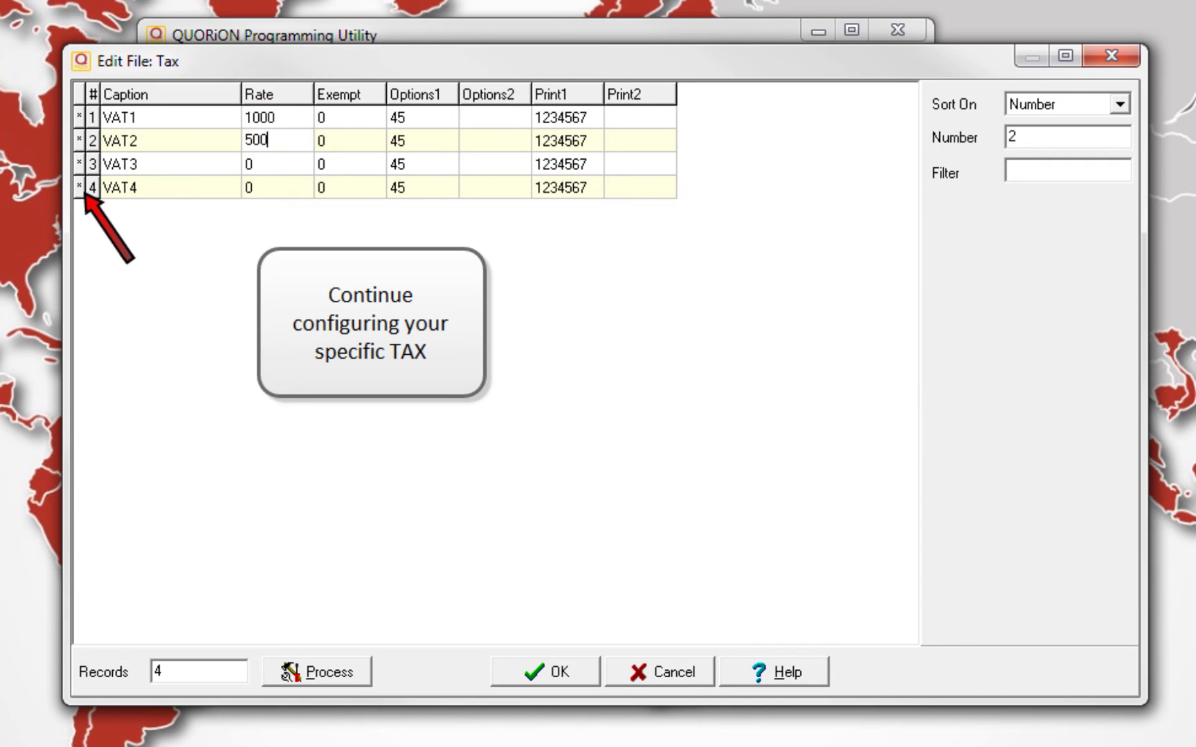
pyautogui.click(339, 147)
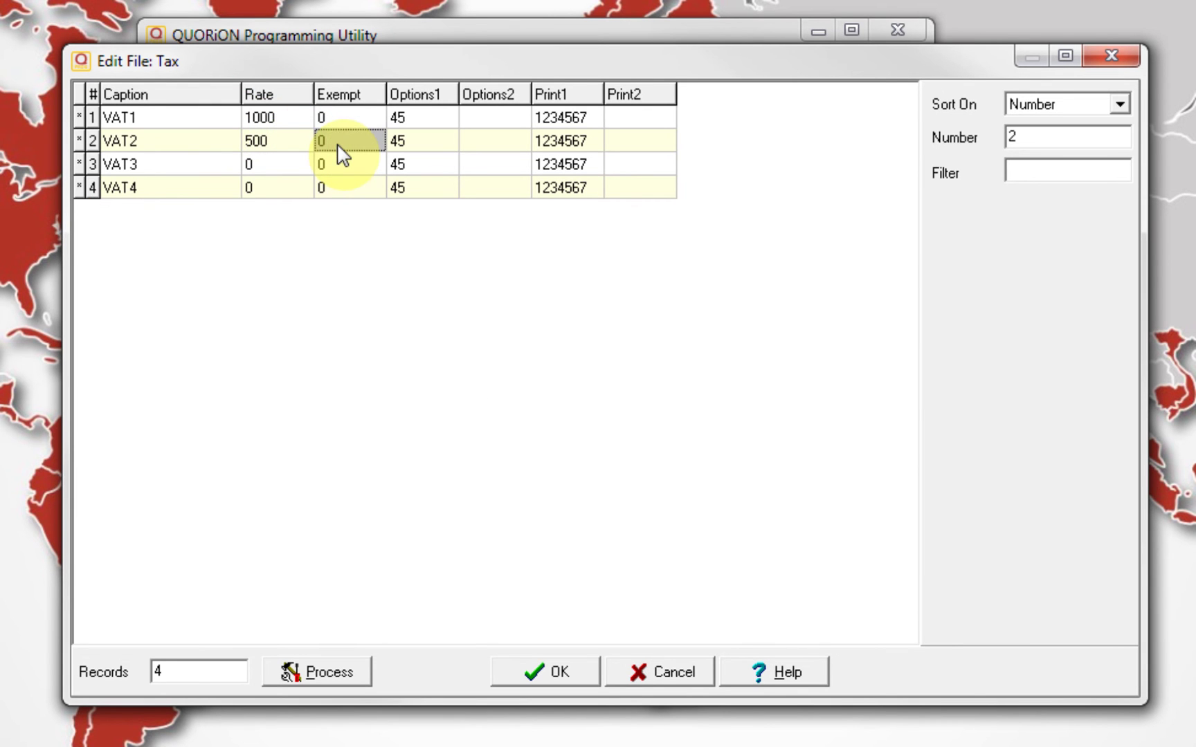
pyautogui.click(535, 671)
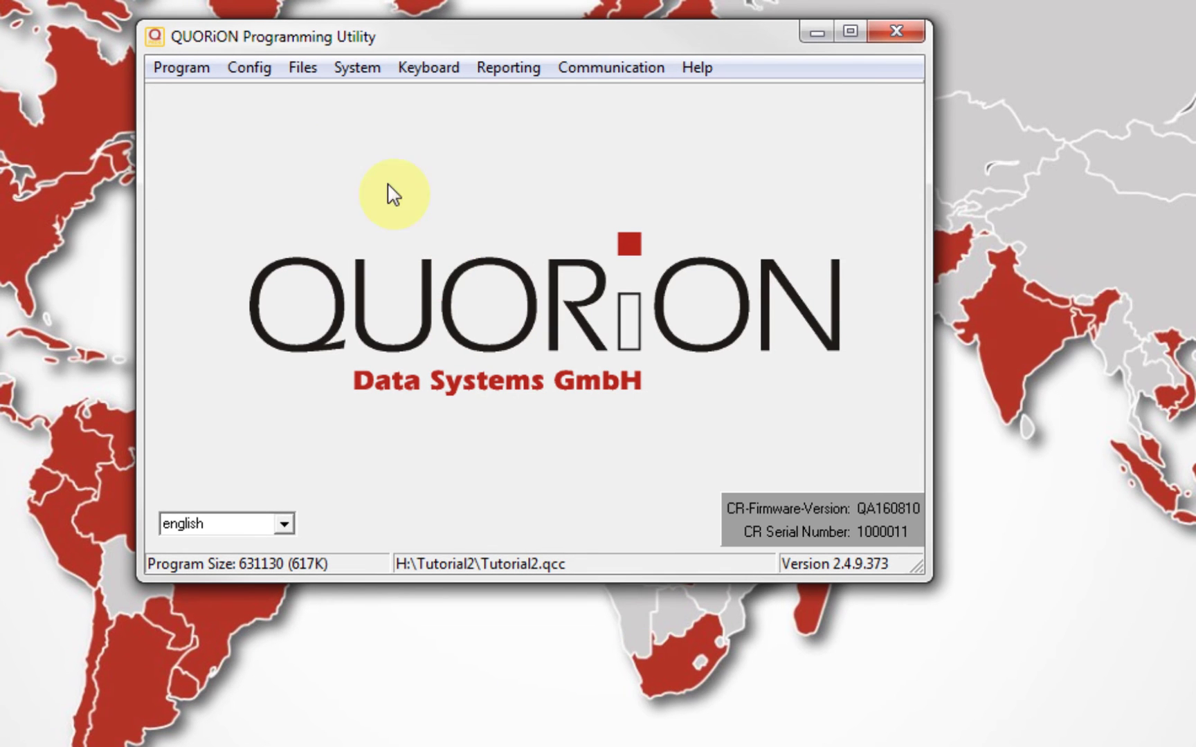
# - Open the Groups file, caption group 01 Food and group 02 Drinks, and accept the changes
pyautogui.click(296, 70)
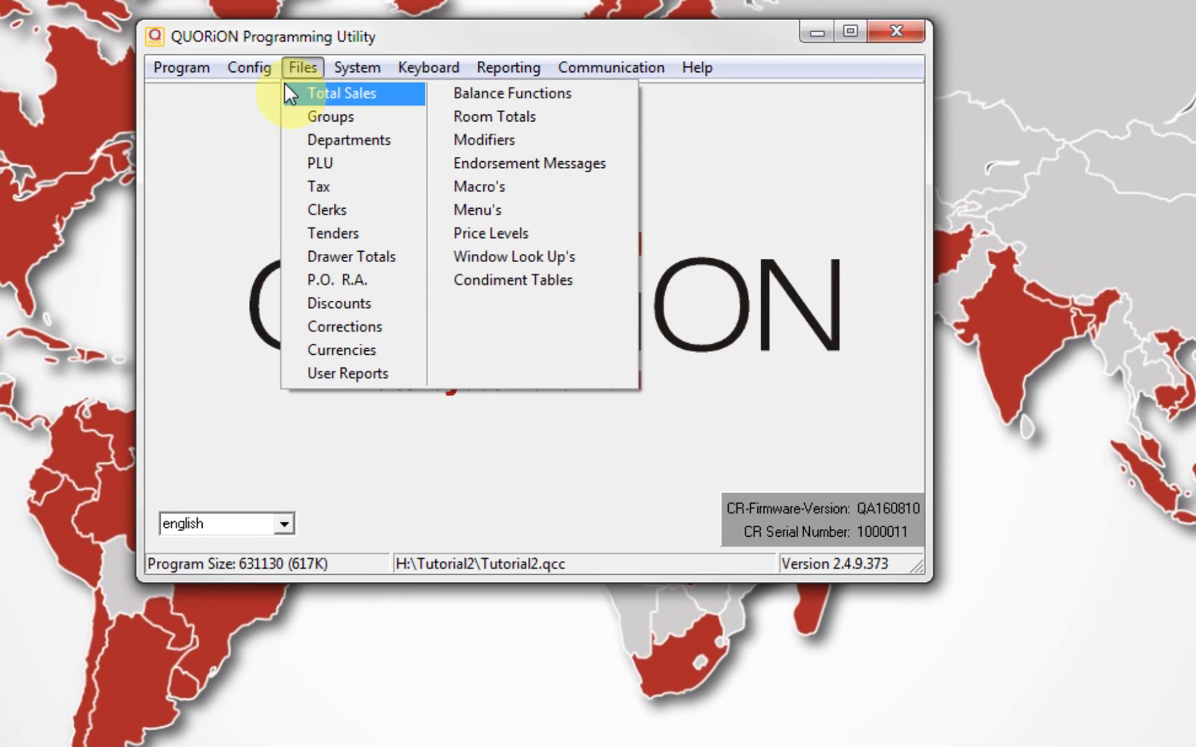
pyautogui.click(302, 117)
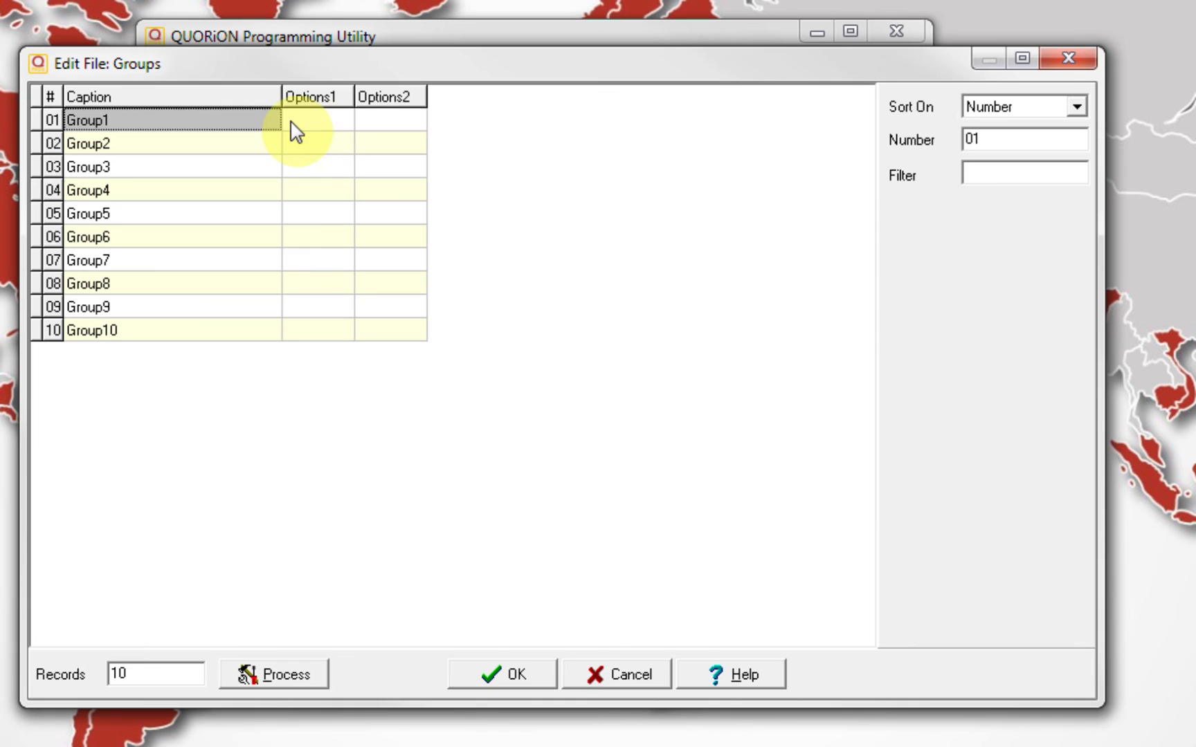
pyautogui.click(237, 122)
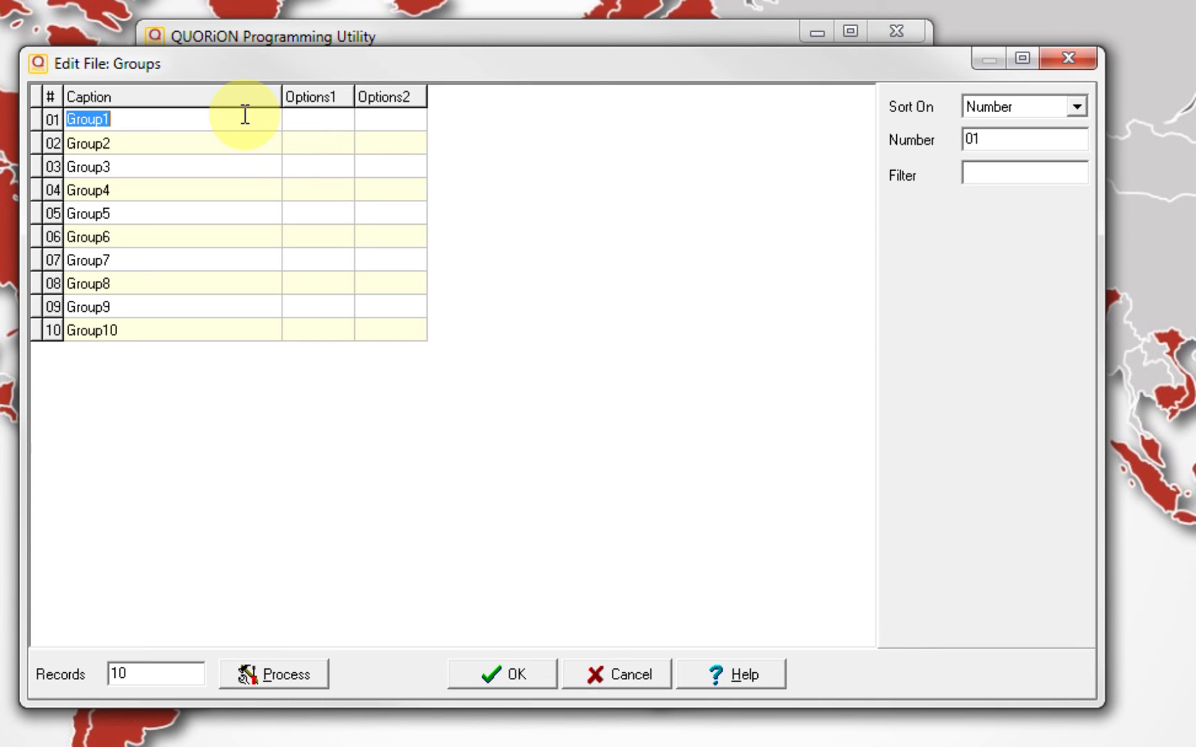
pyautogui.write('Food')
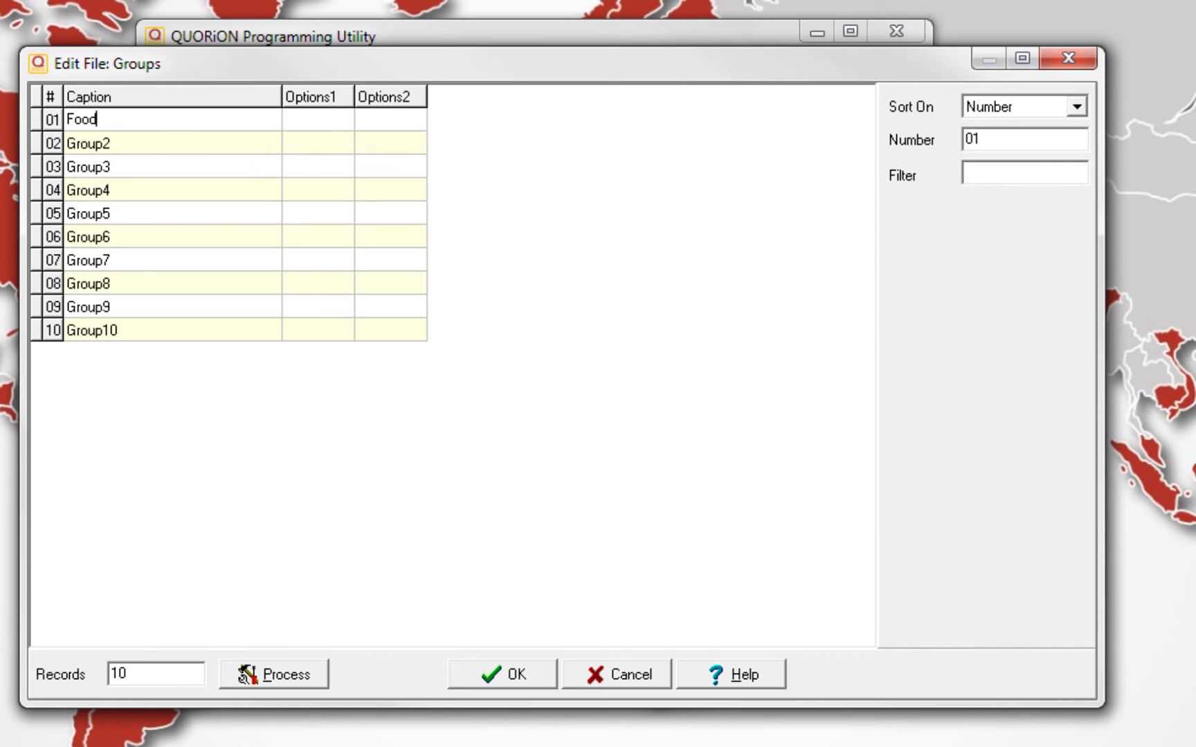
pyautogui.press('Return')
pyautogui.write('Dr')
pyautogui.write('inks')
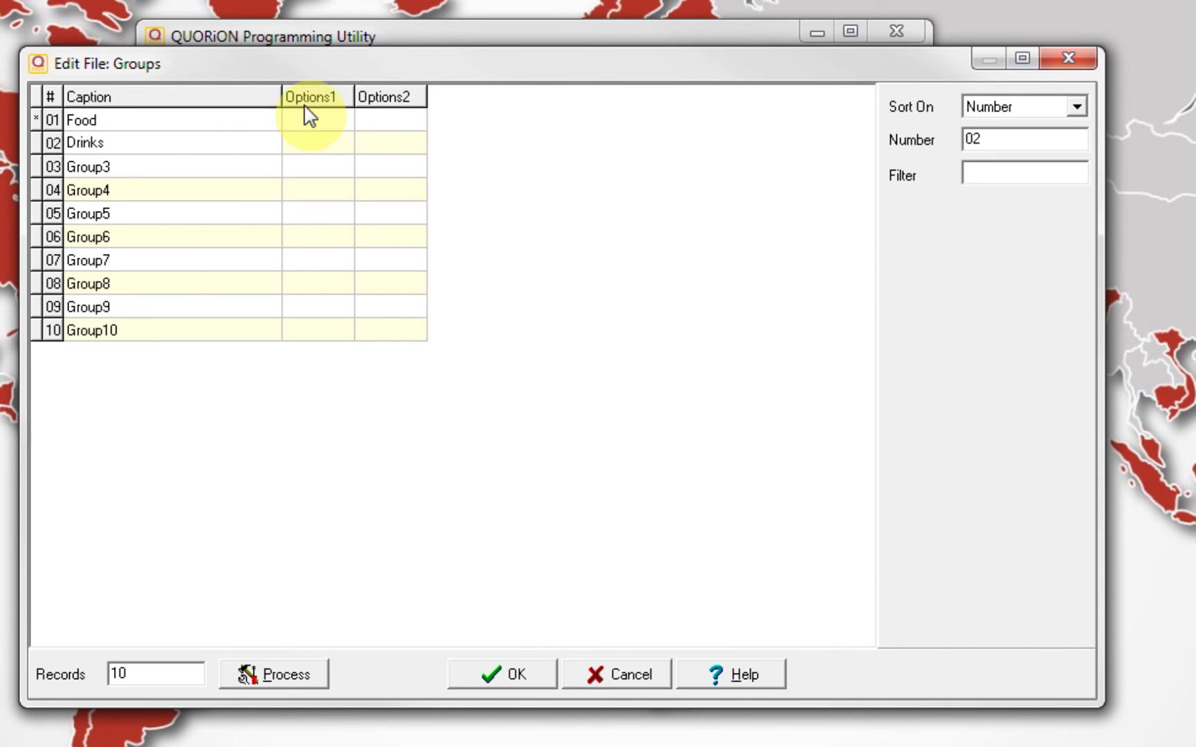
pyautogui.click(485, 676)
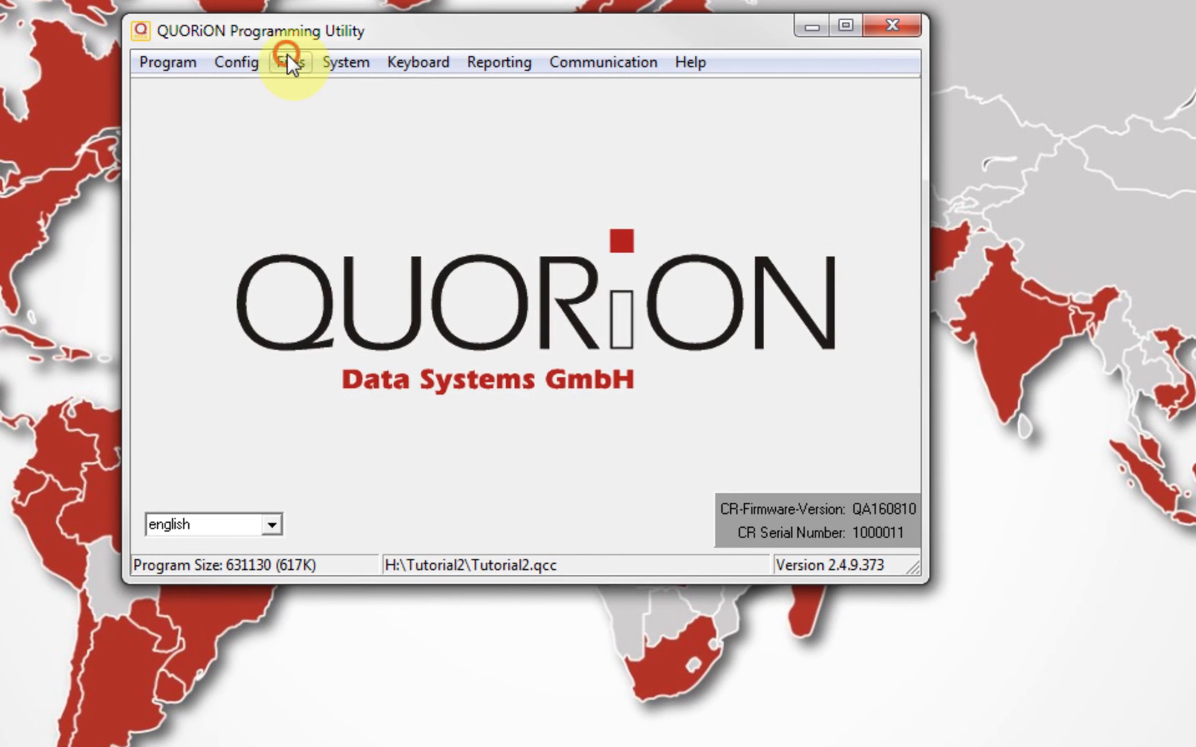
# - Open the Departments file and caption department 00001 APPETIZERS
pyautogui.click(290, 61)
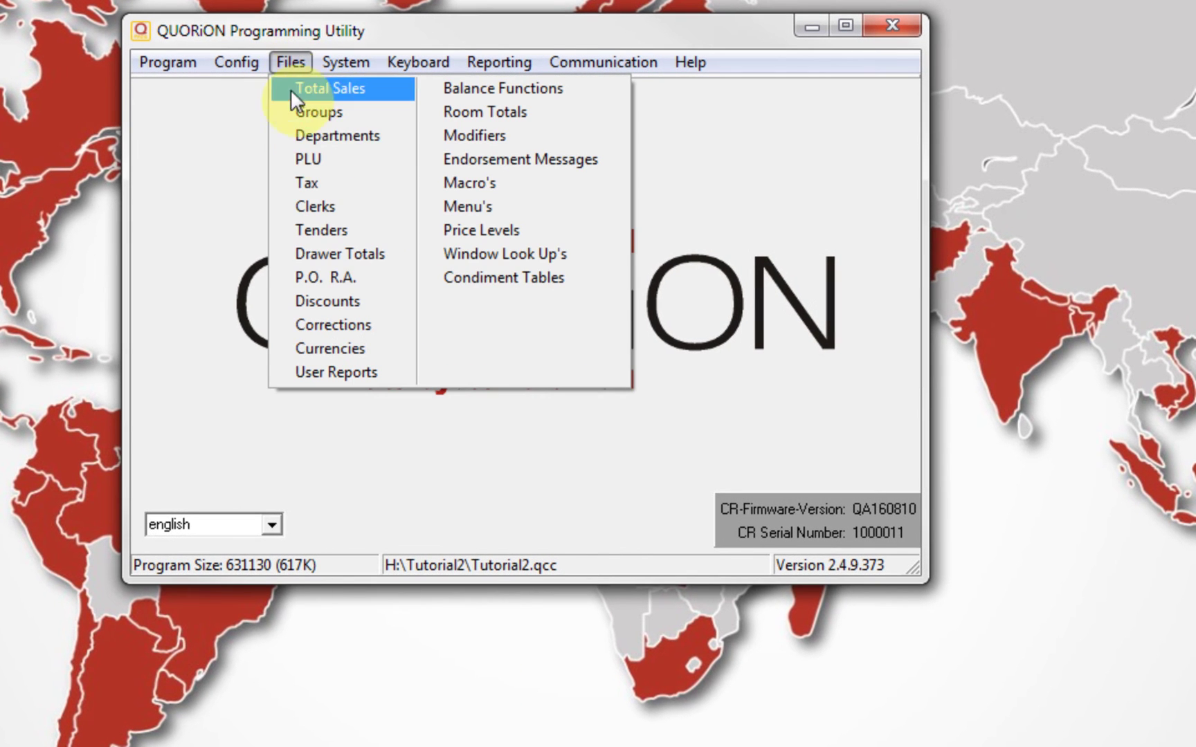
pyautogui.click(312, 139)
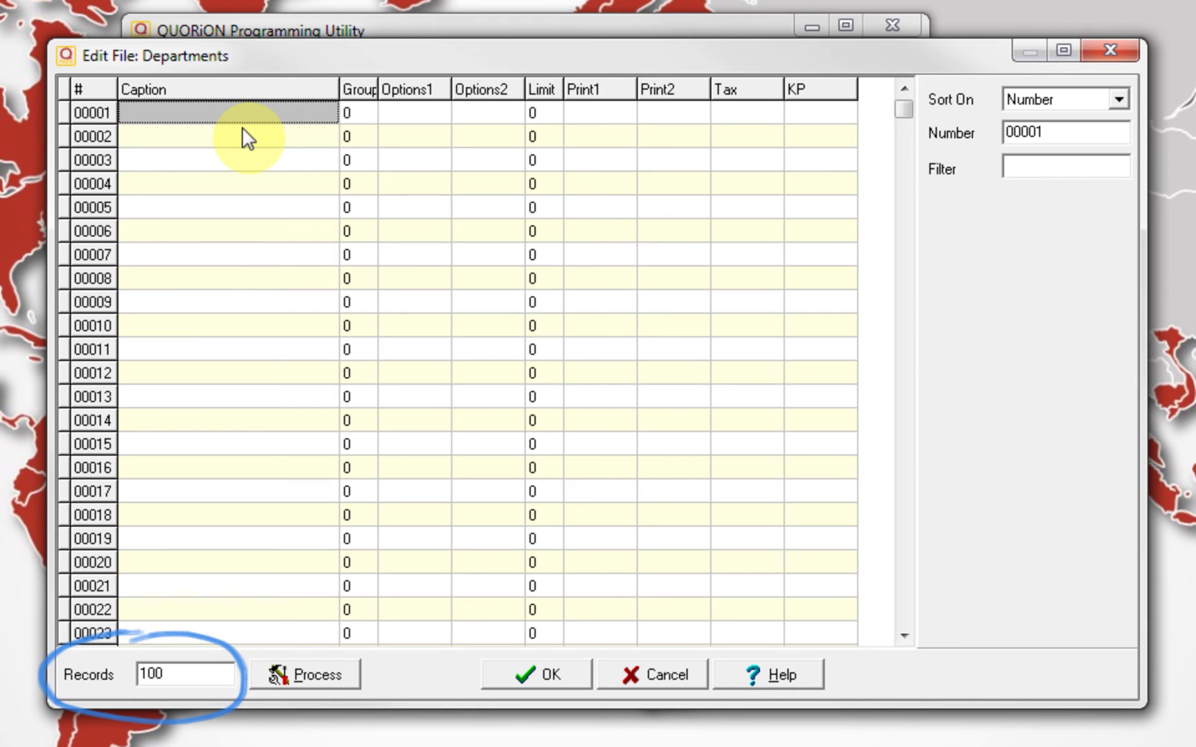
pyautogui.click(232, 118)
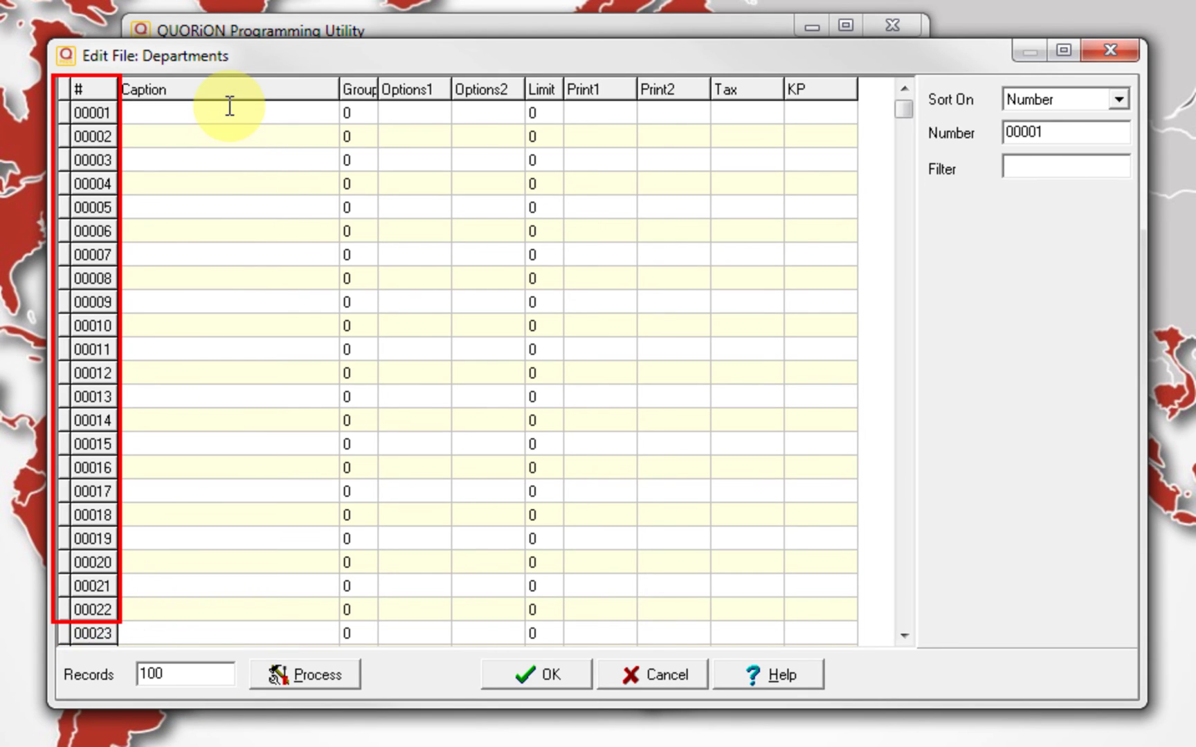
pyautogui.write('A')
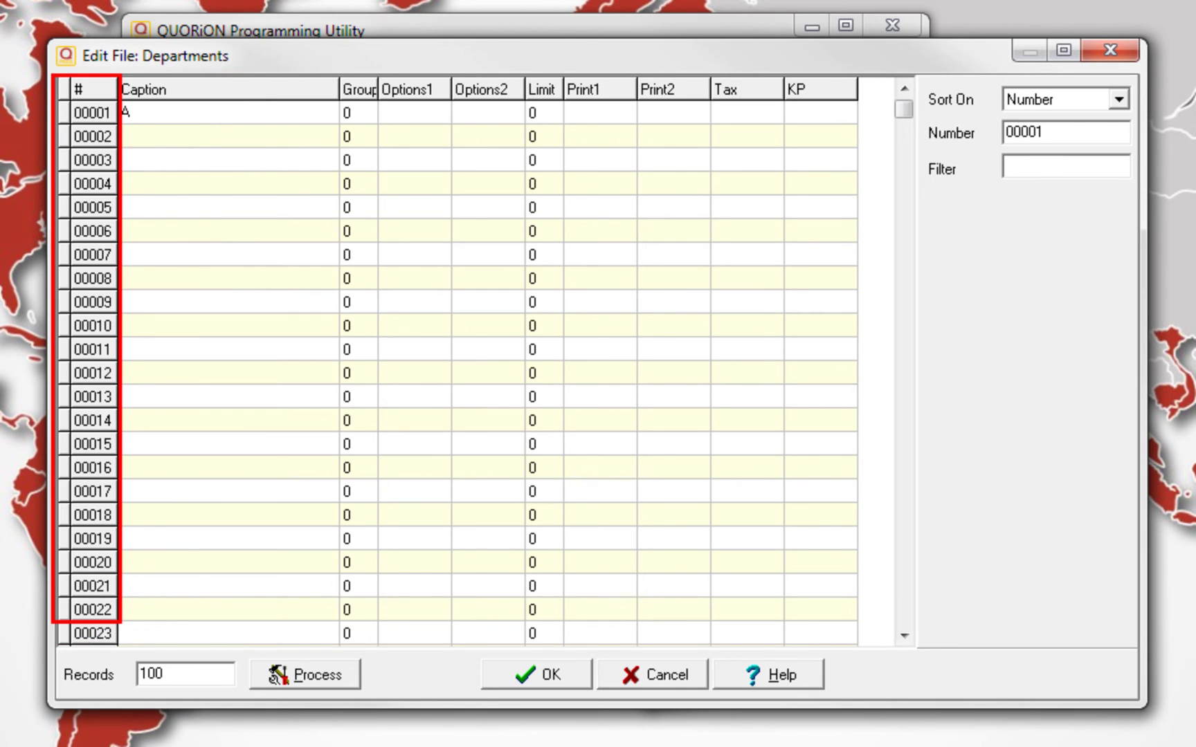
pyautogui.write('P')
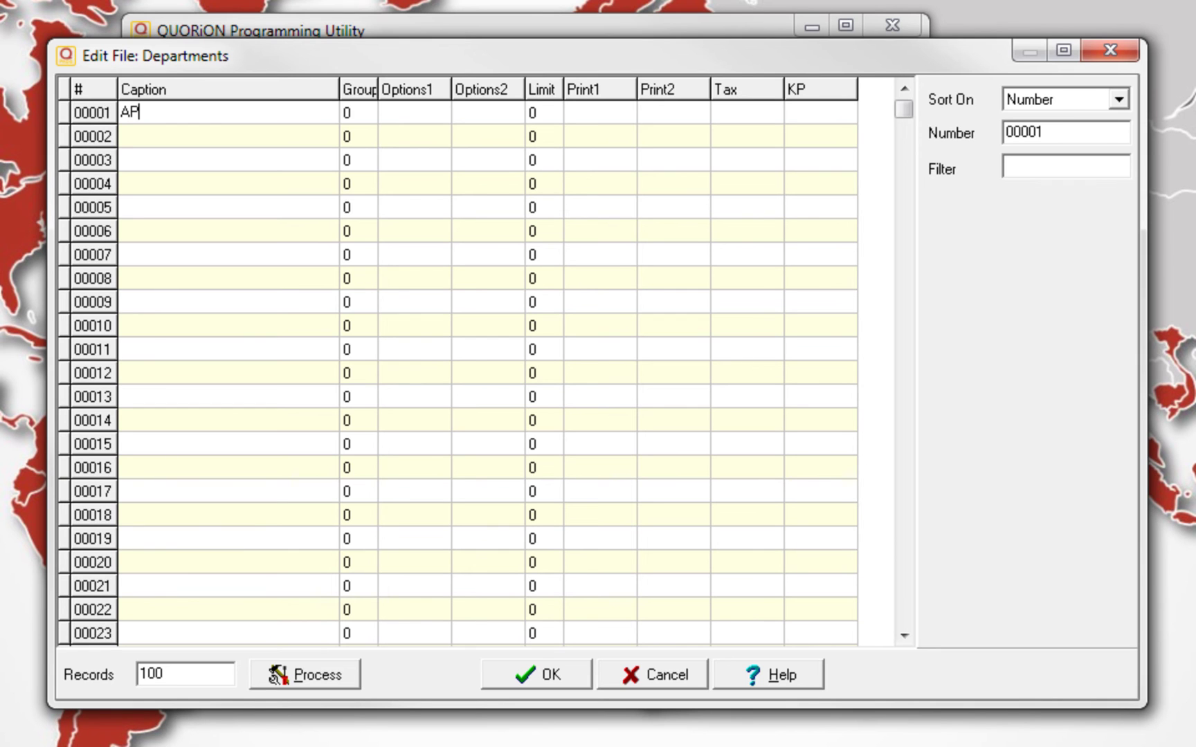
pyautogui.write('PETIZERS')
pyautogui.press('Tab')
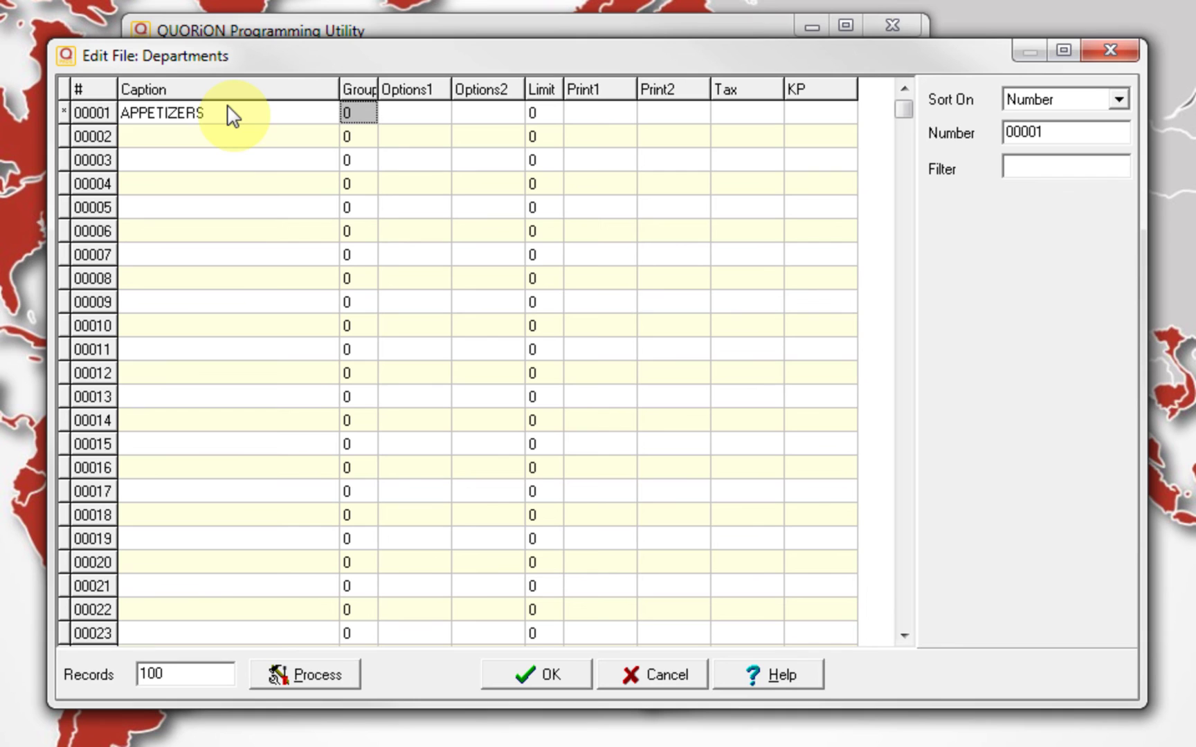
# - Assign department 00001 to group 1 and enable option 7, Only PLU List Function, in its Options1
pyautogui.write('1')
pyautogui.press('Tab')
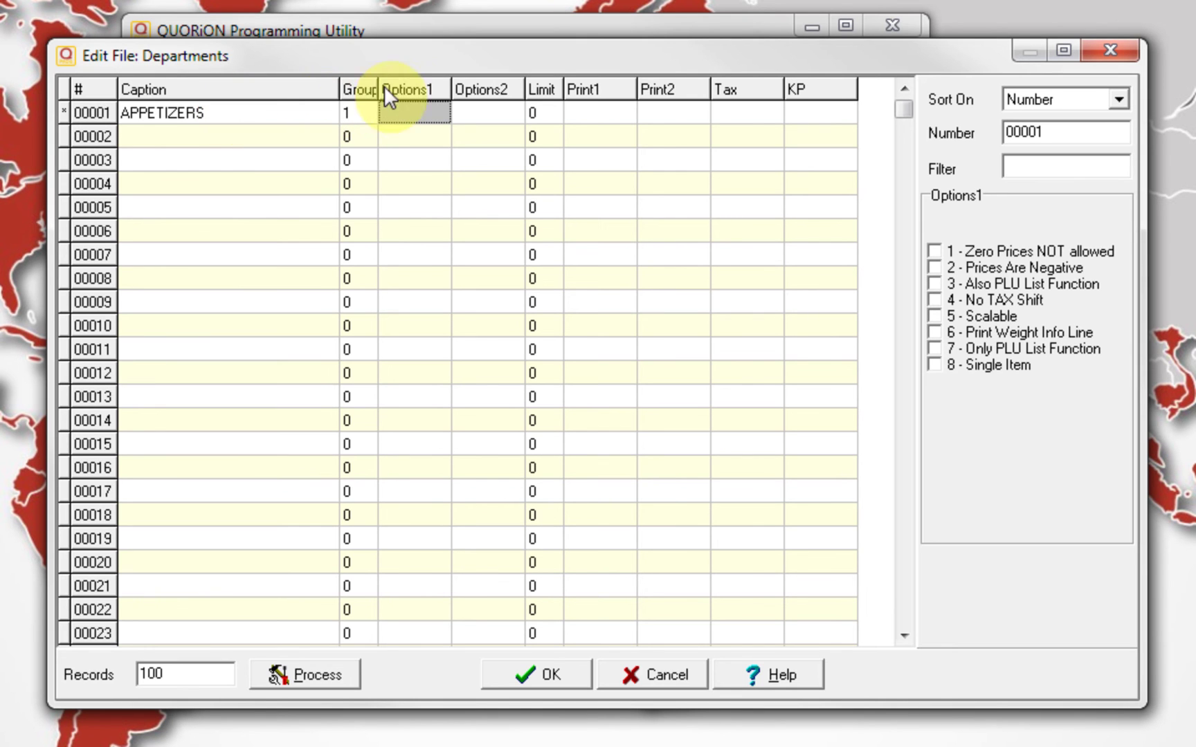
pyautogui.click(933, 367)
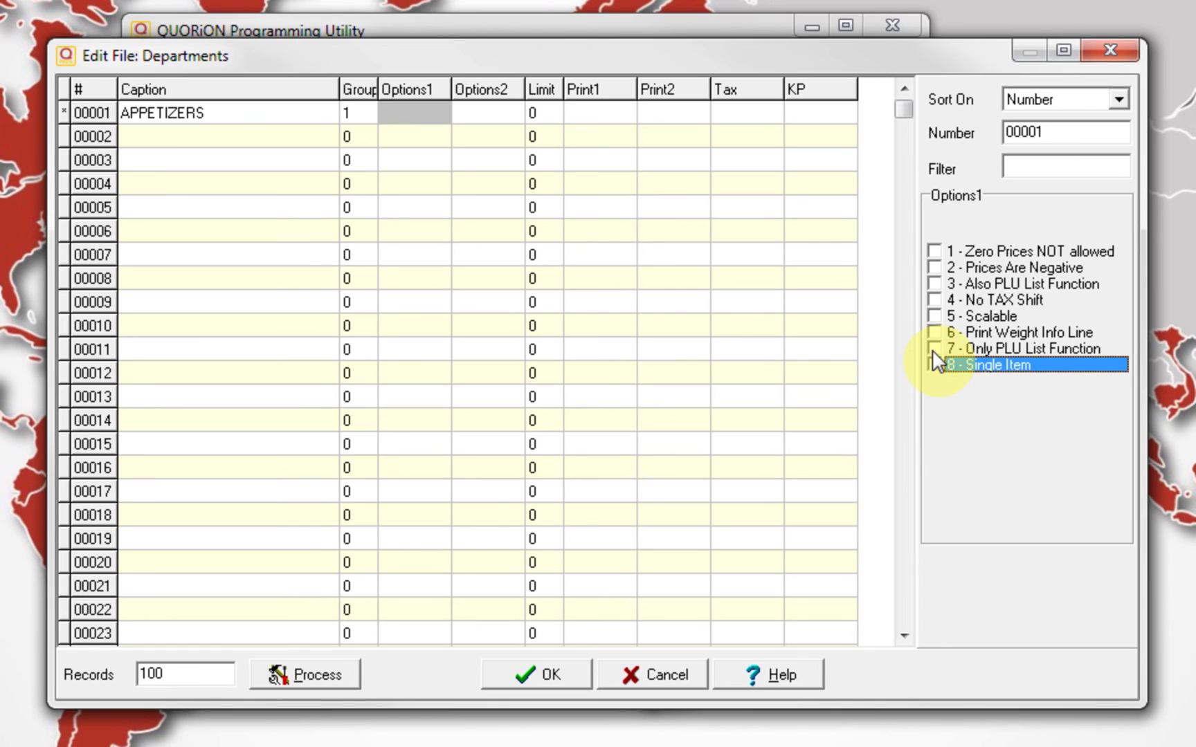
pyautogui.click(935, 349)
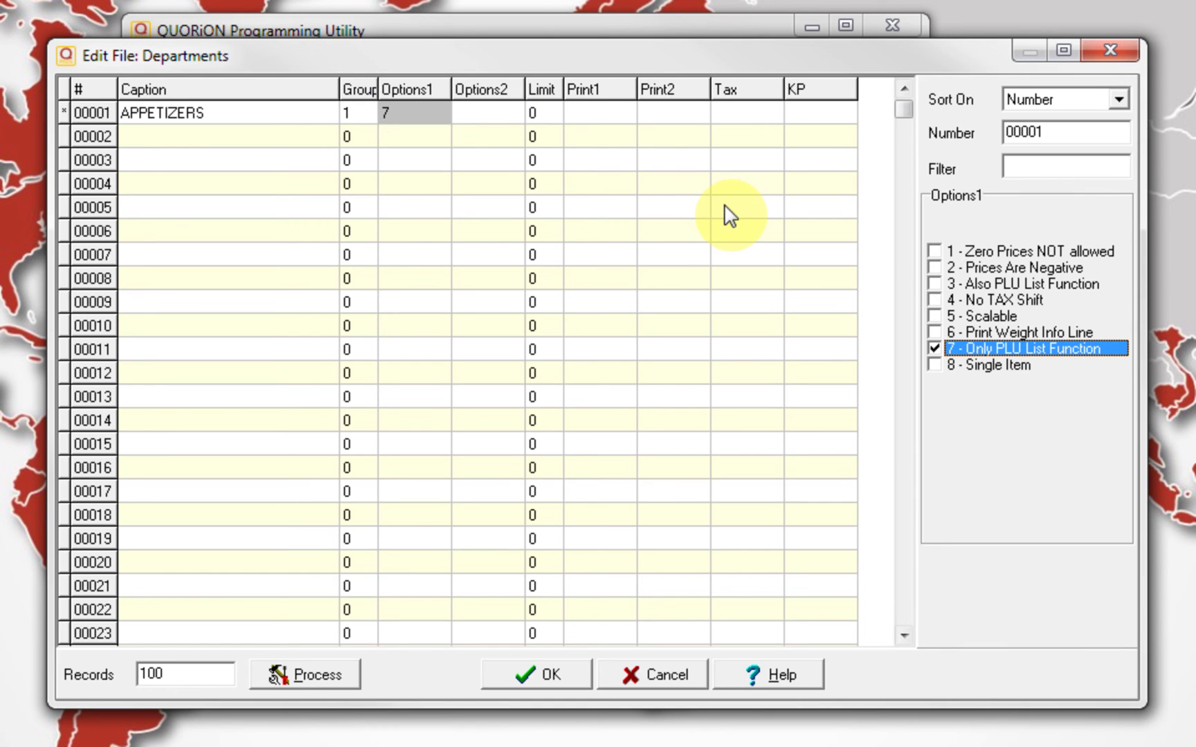
# - Widen the Limit column and set the APPETIZERS department's limit to 15
pyautogui.click(547, 113)
pyautogui.moveTo(565, 96); pyautogui.dragTo(604, 98)
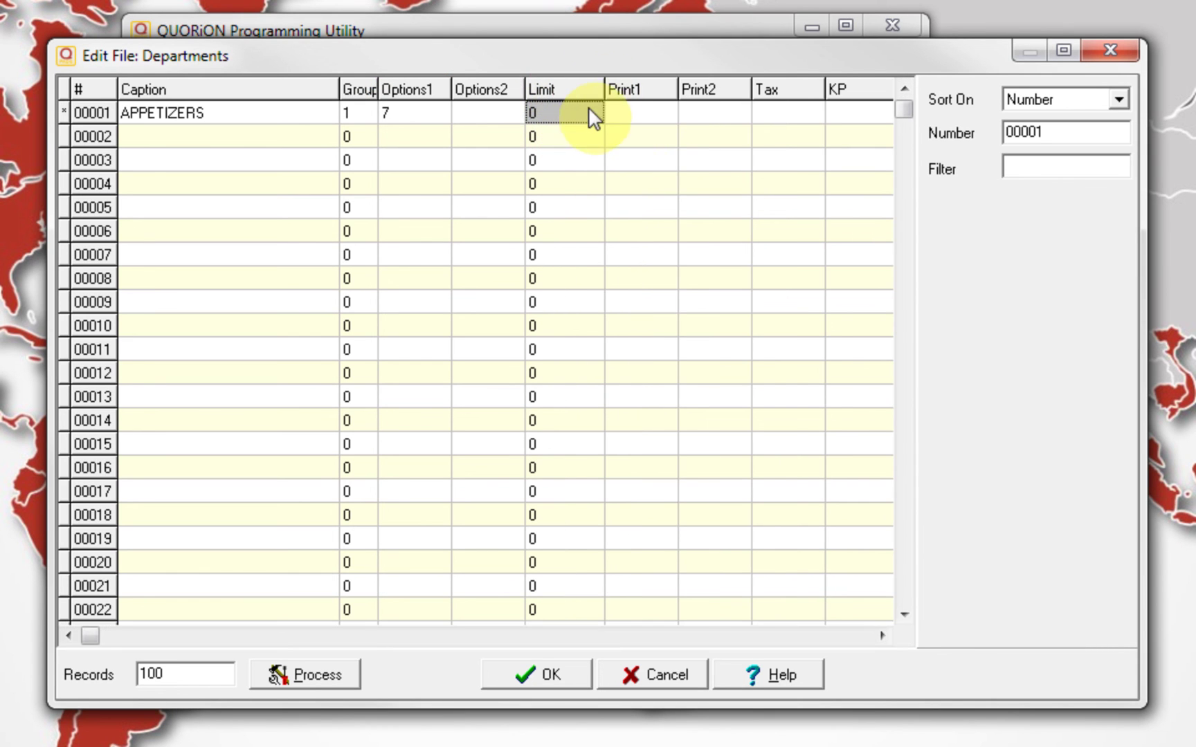
pyautogui.click(582, 108)
pyautogui.click(582, 110)
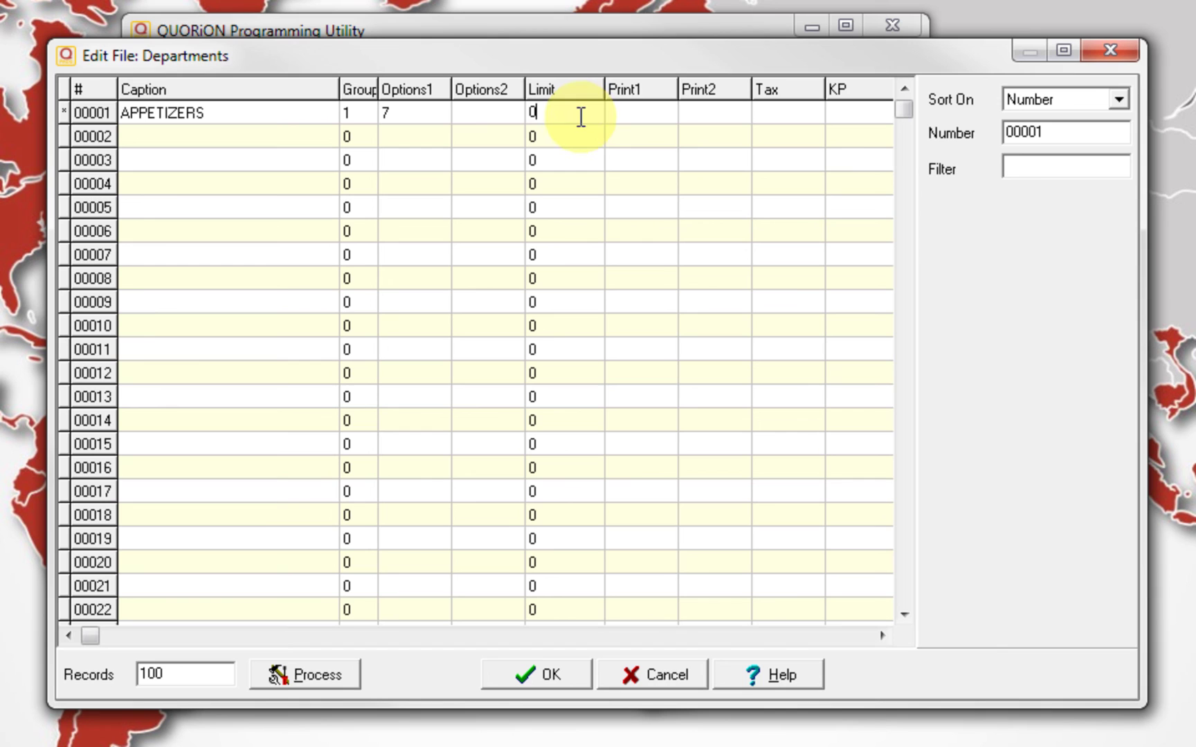
pyautogui.press('BackSpace')
pyautogui.write('15')
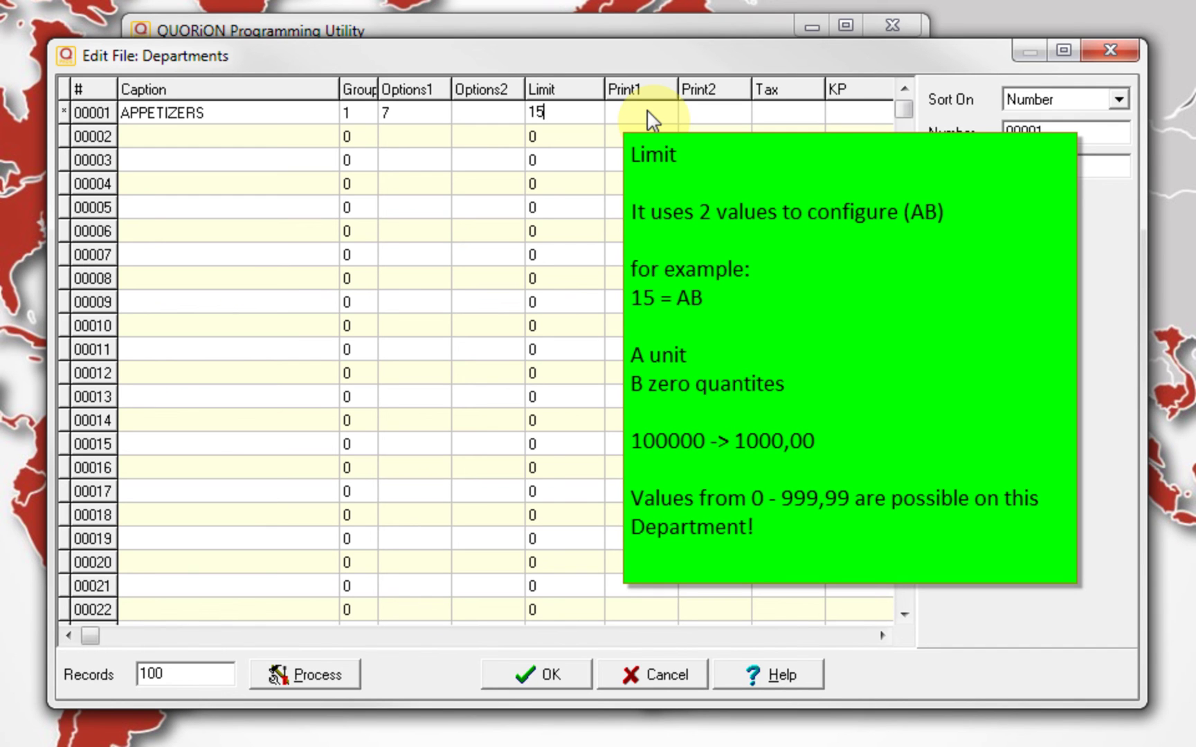
# - Enable Print1 options 1 through 7, Operator Display to Slip Printer, for the APPETIZERS department
pyautogui.click(646, 113)
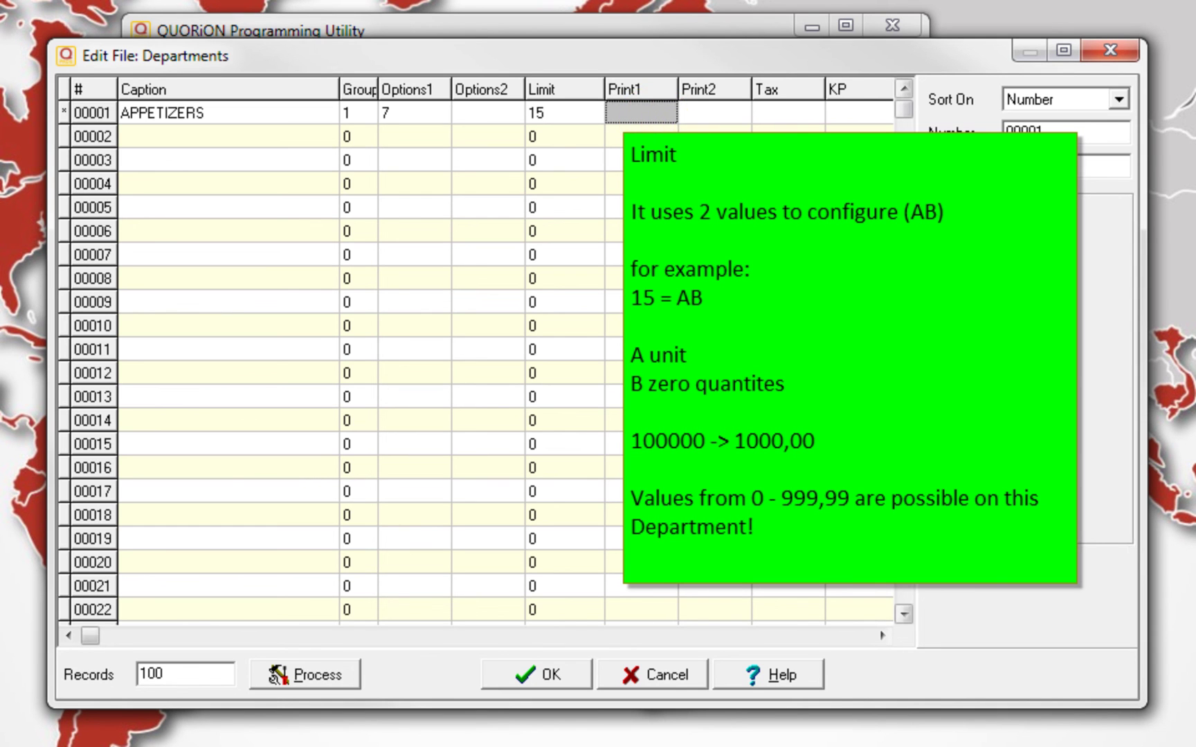
pyautogui.write('12')
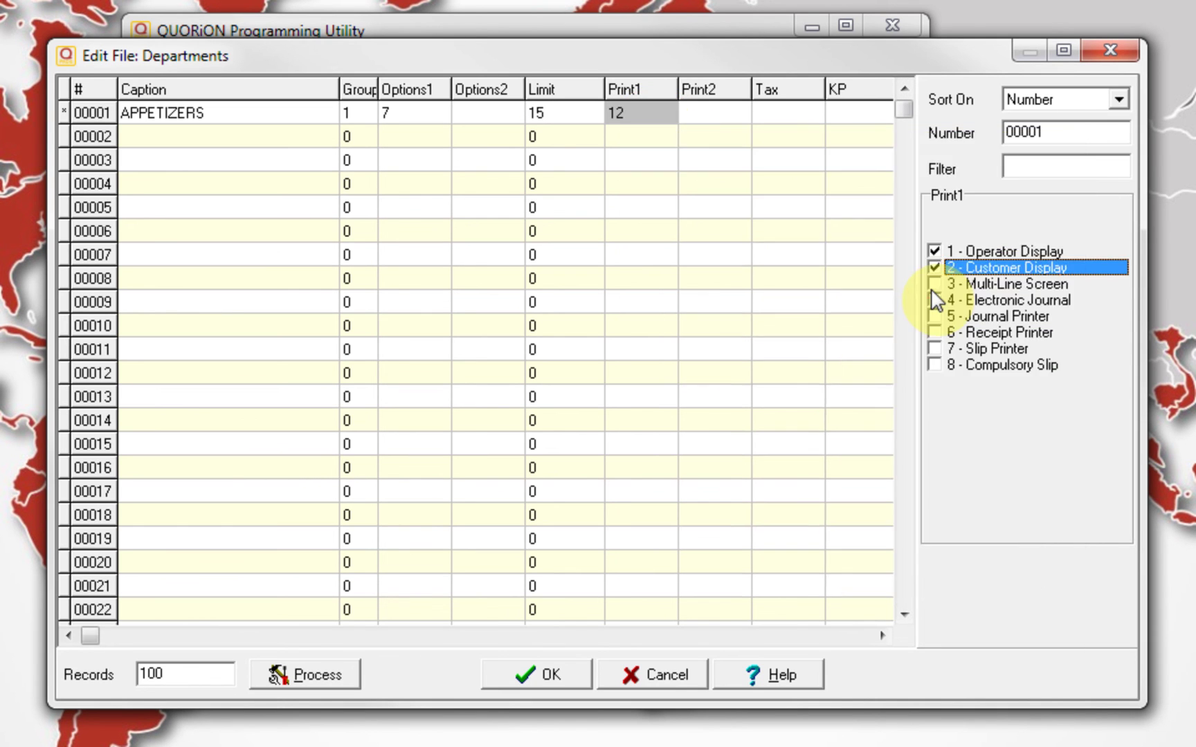
pyautogui.write('3456')
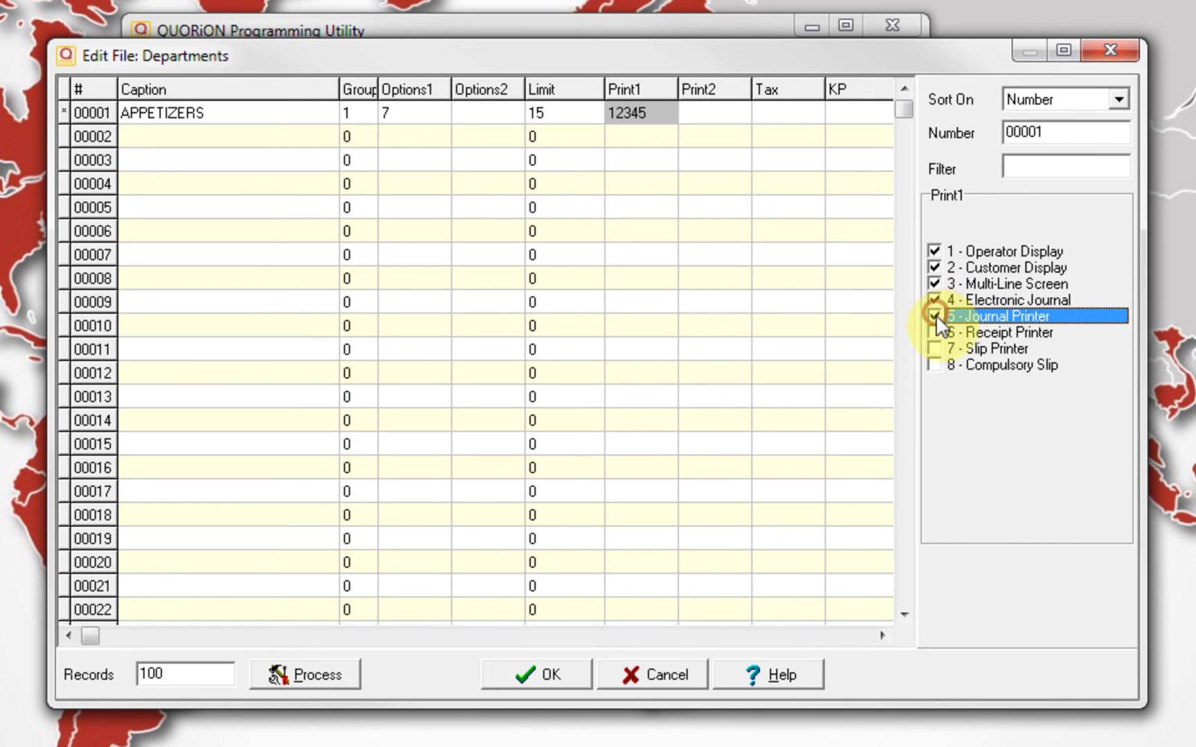
pyautogui.click(933, 349)
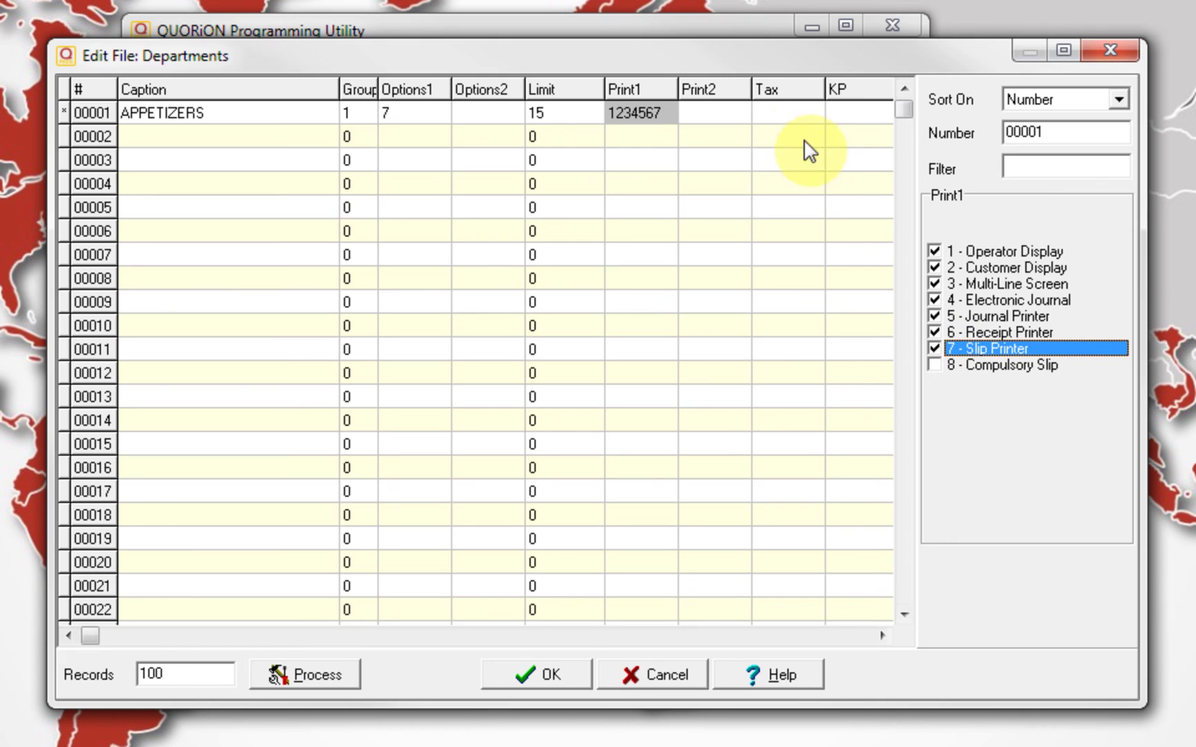
# - Set both Tax and KP to 1 for the APPETIZERS department
pyautogui.click(796, 119)
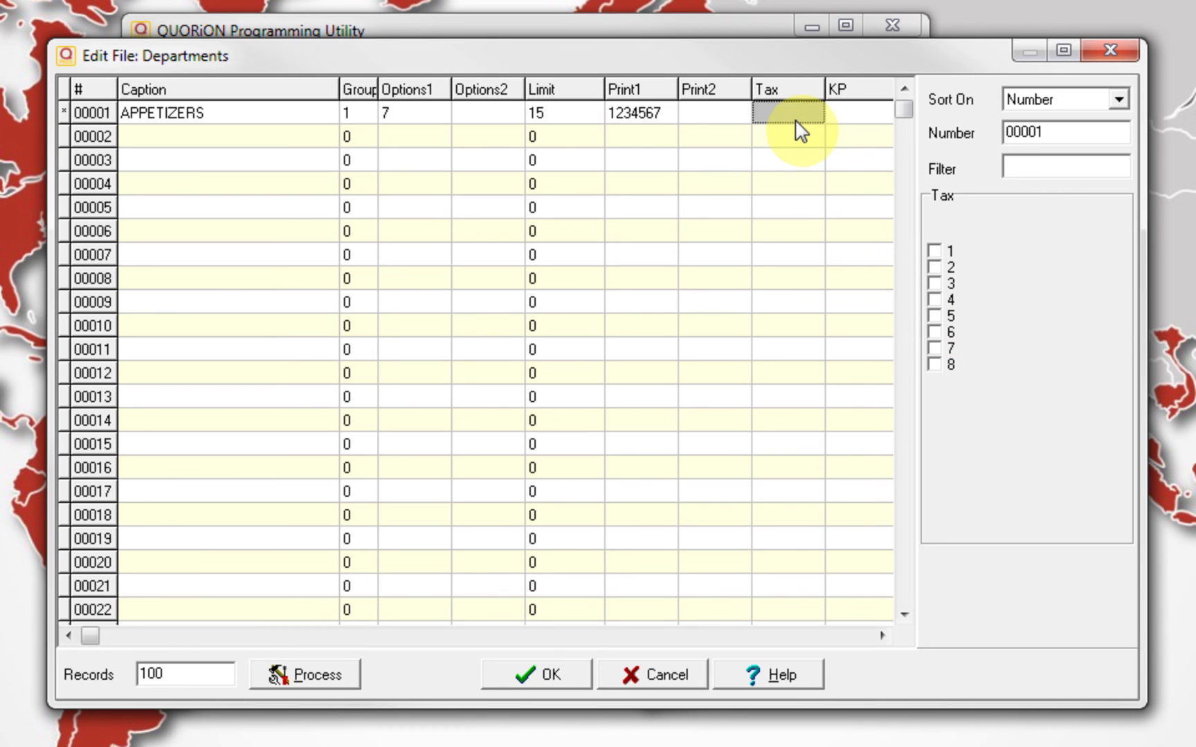
pyautogui.write('1')
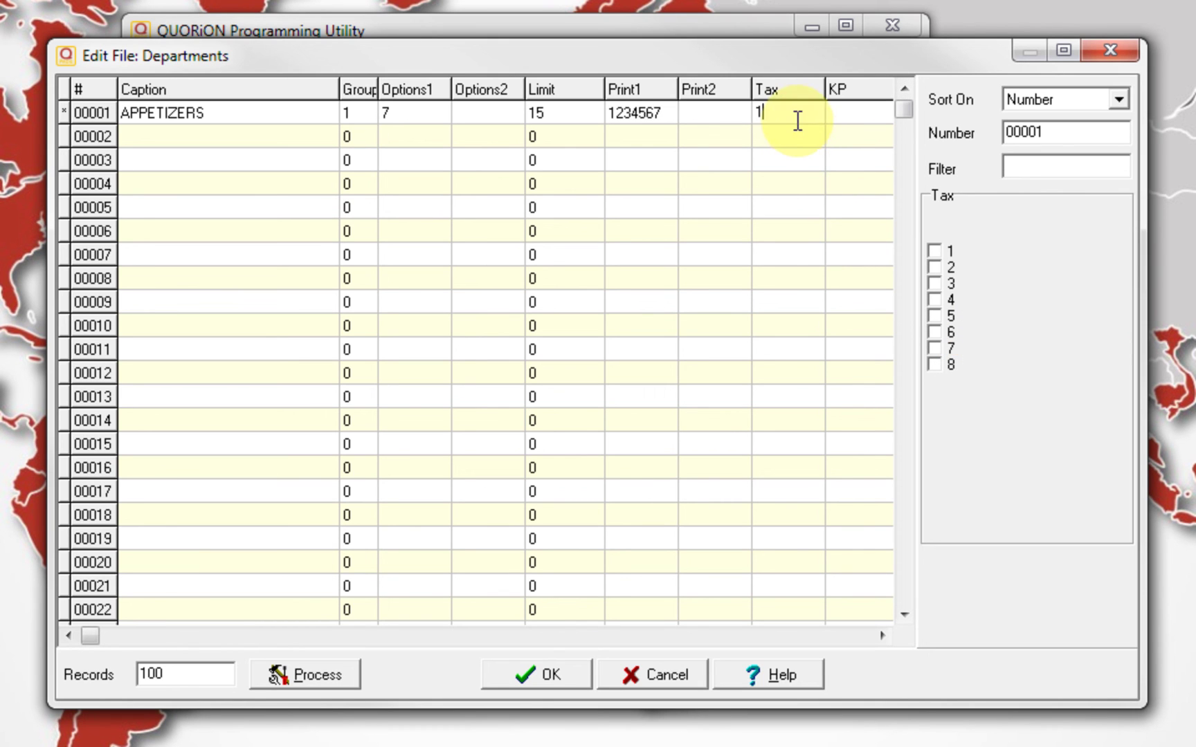
pyautogui.click(858, 118)
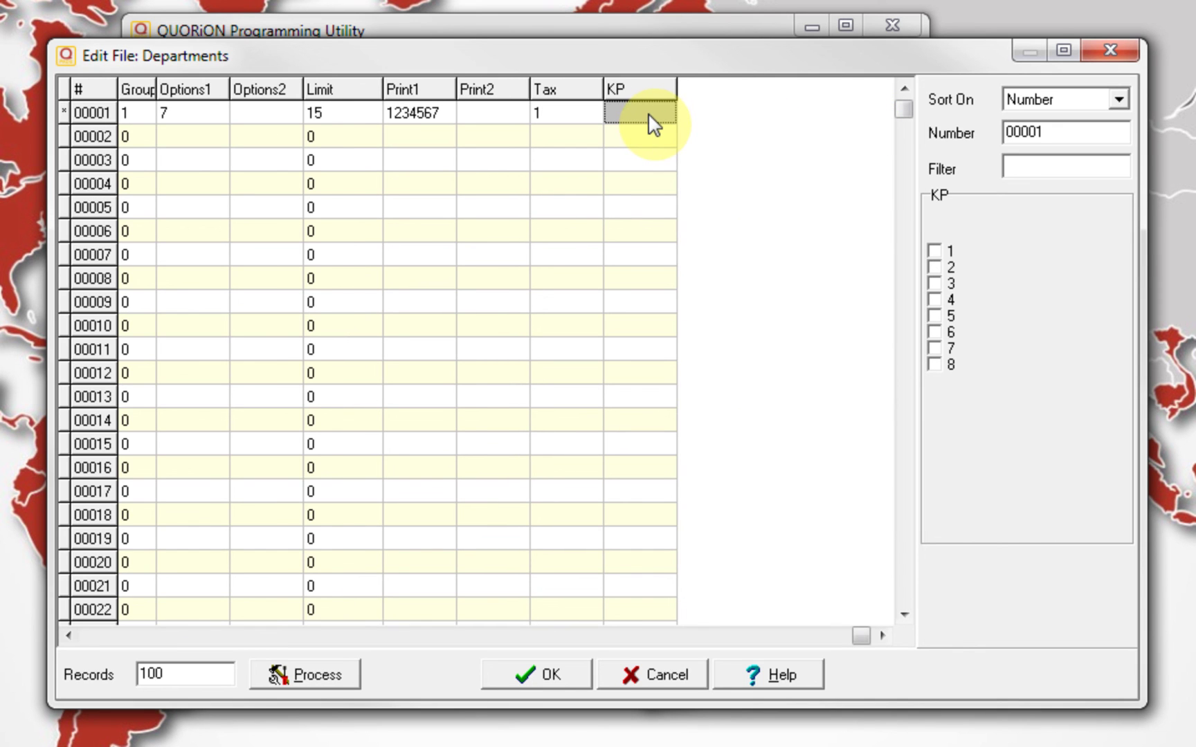
pyautogui.write('1')
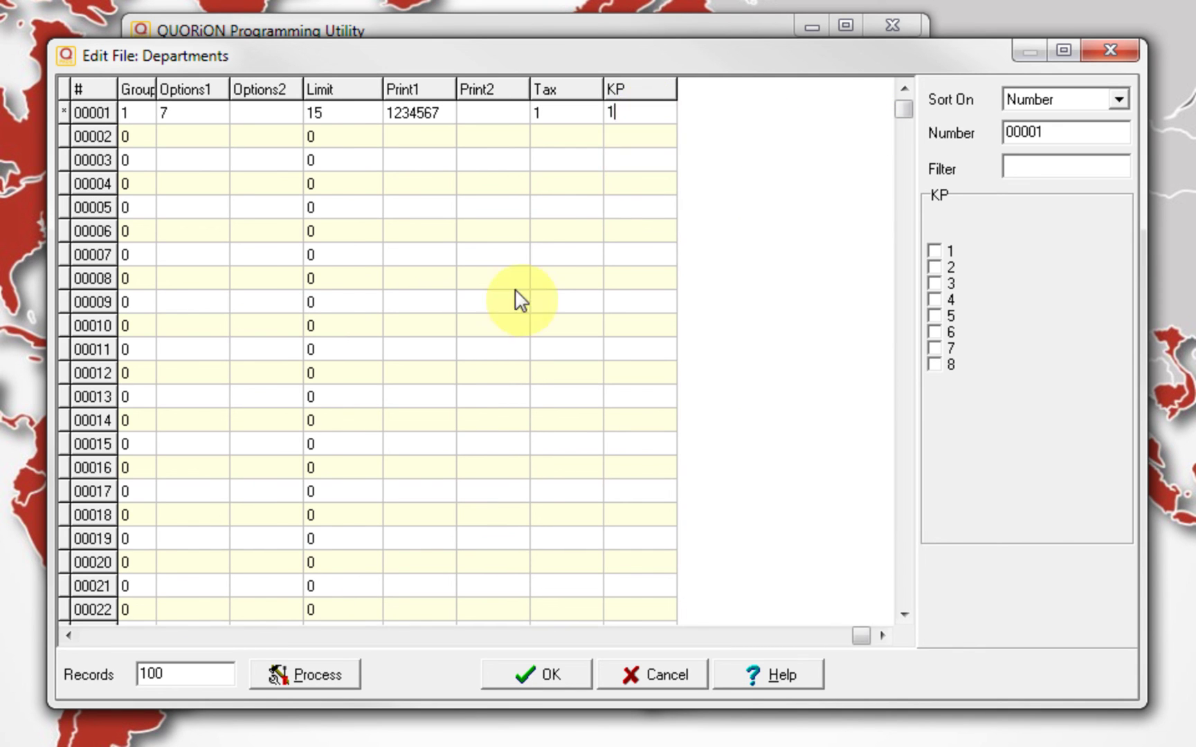
# - Caption department 00002 BEER and set its Group to 2 and Options1 to 7
pyautogui.click(90, 636)
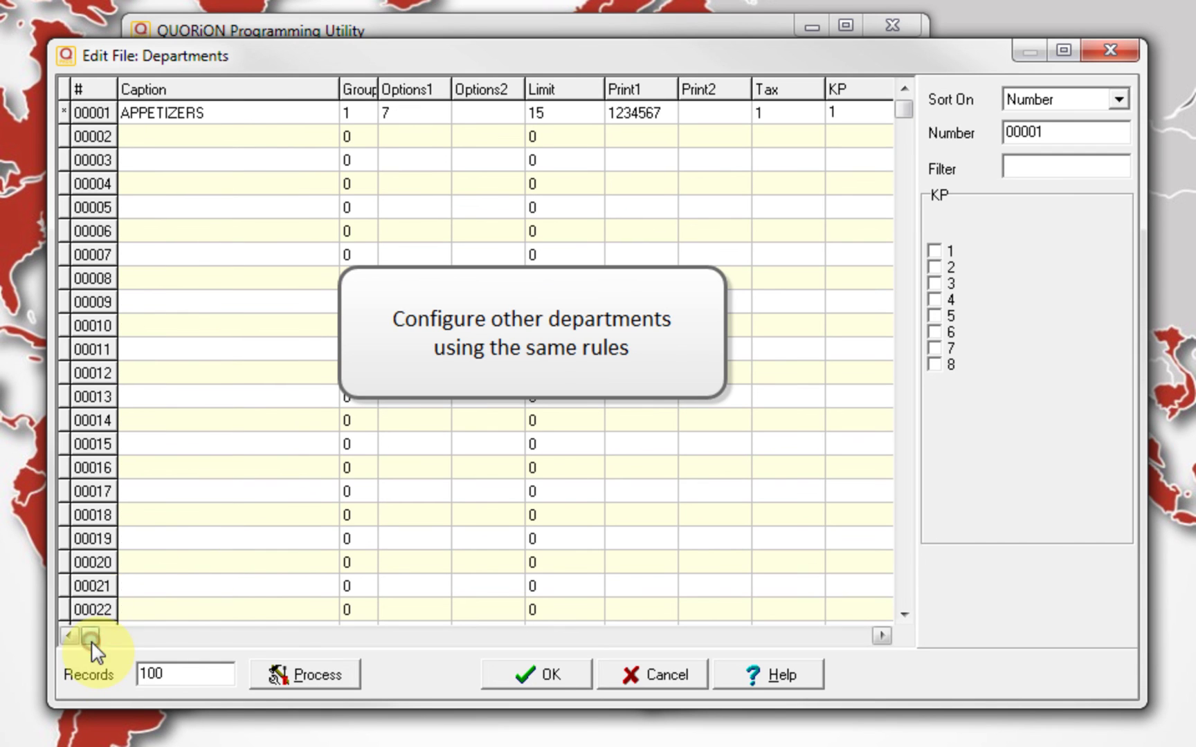
pyautogui.click(235, 136)
pyautogui.write('B')
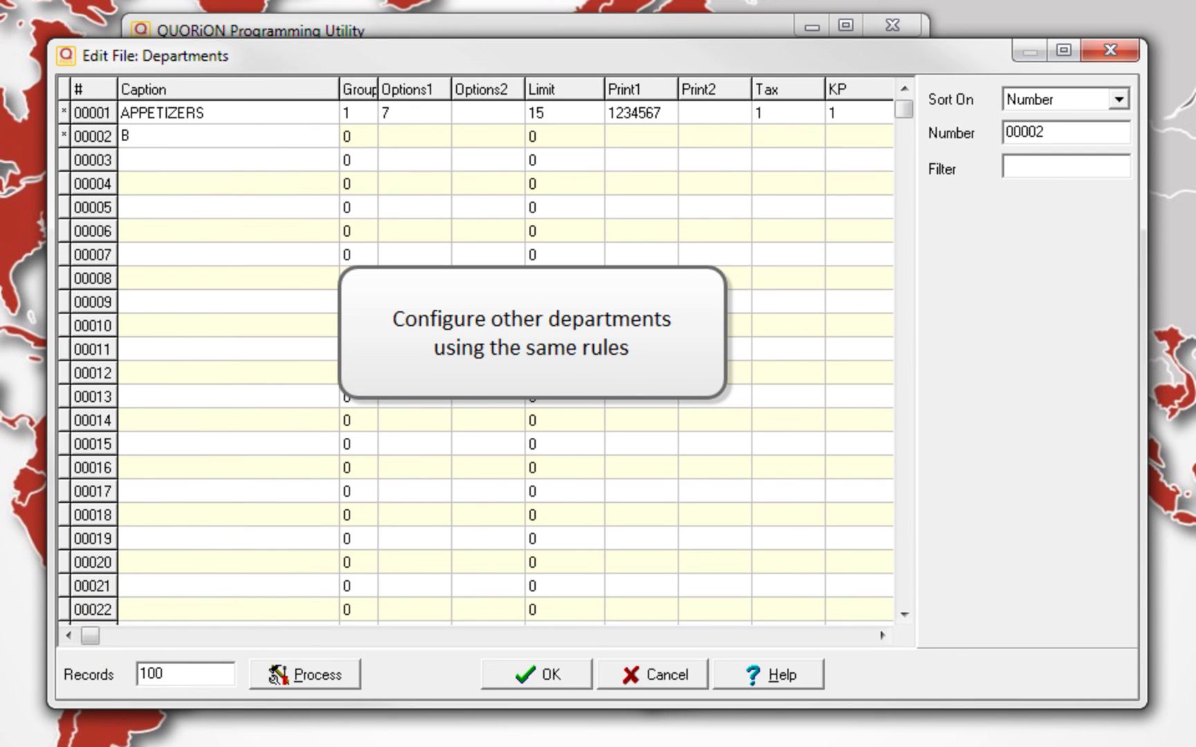
pyautogui.write('EER')
pyautogui.press('Tab')
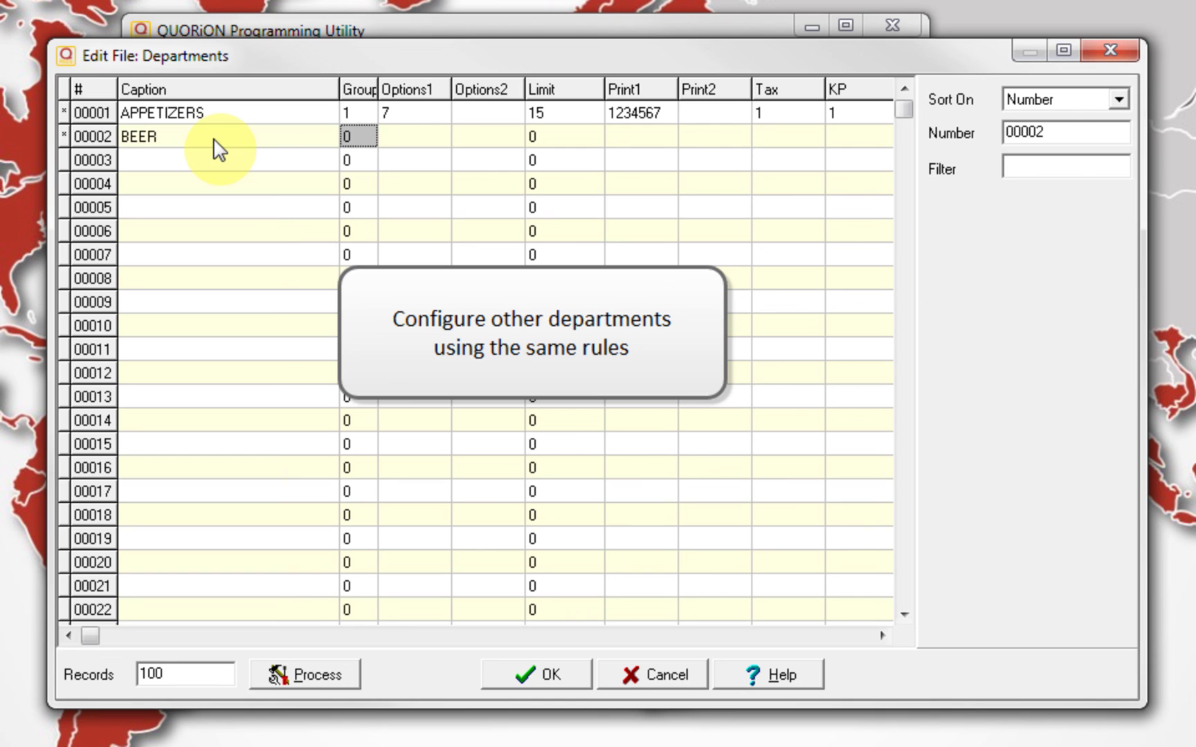
pyautogui.write('2')
pyautogui.press('Tab')
pyautogui.write('7')
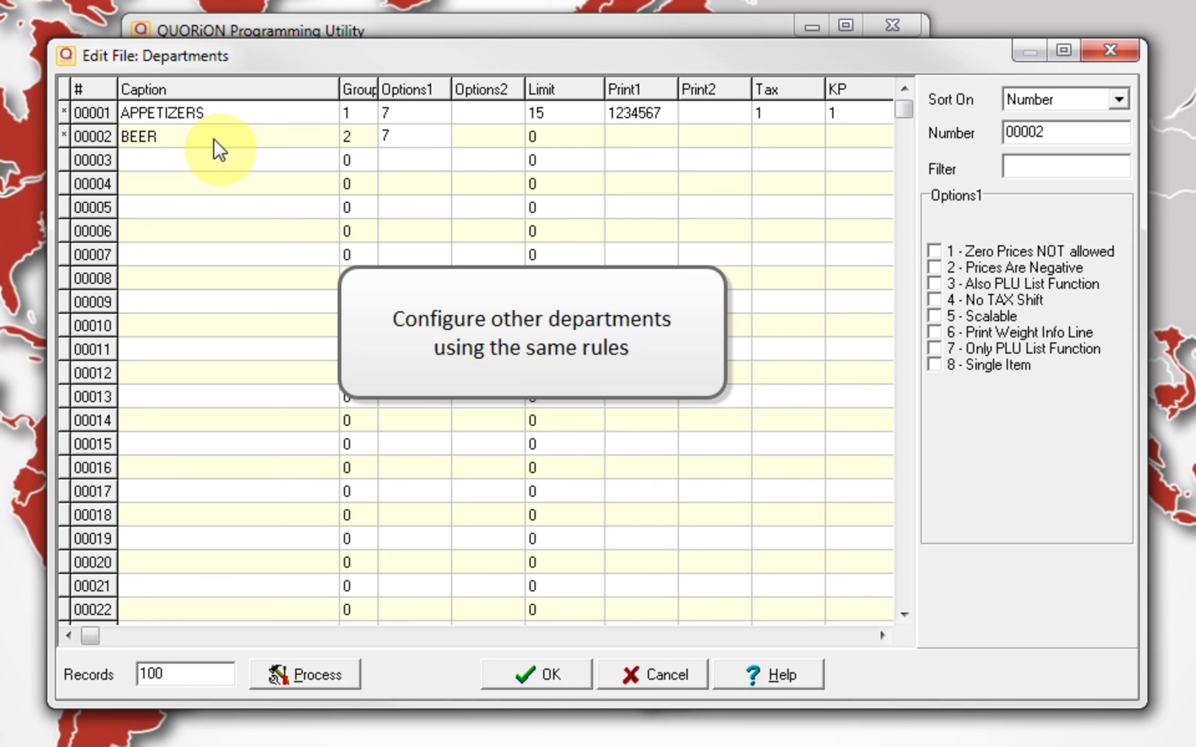
# - Set the BEER department's Print1 value to 1234567
pyautogui.press('Tab')
pyautogui.press('Tab')
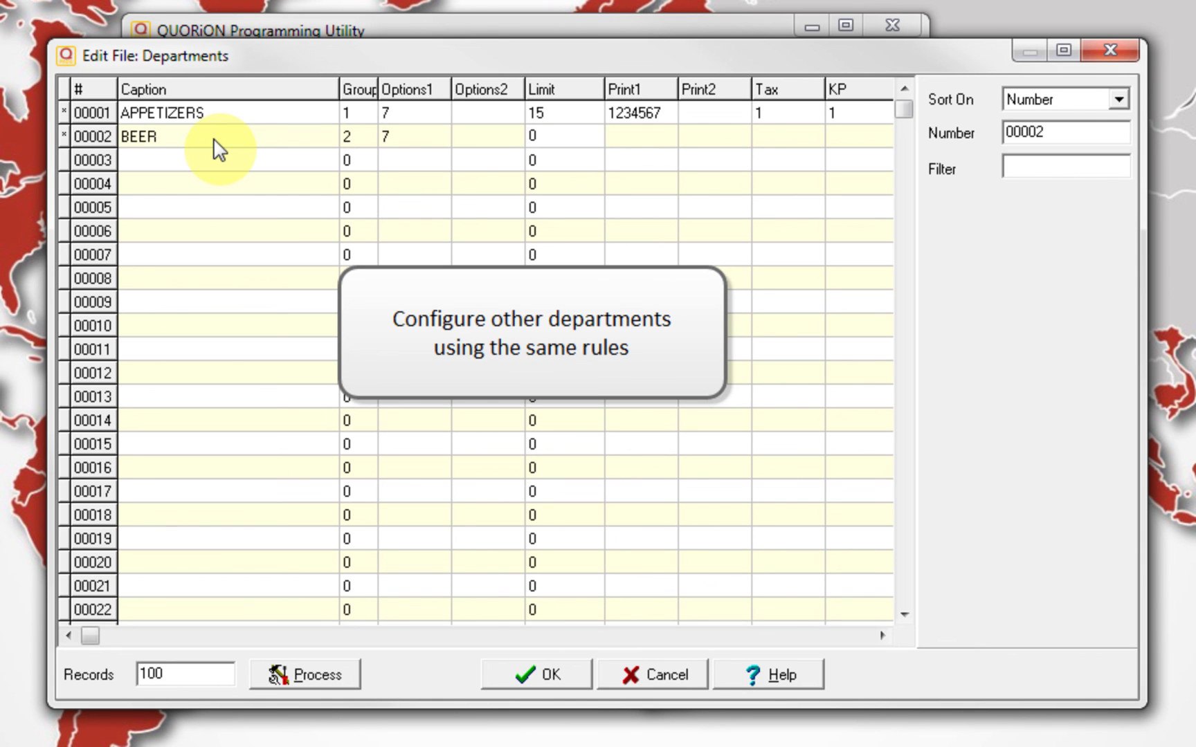
pyautogui.press('Tab')
pyautogui.write('1234567')
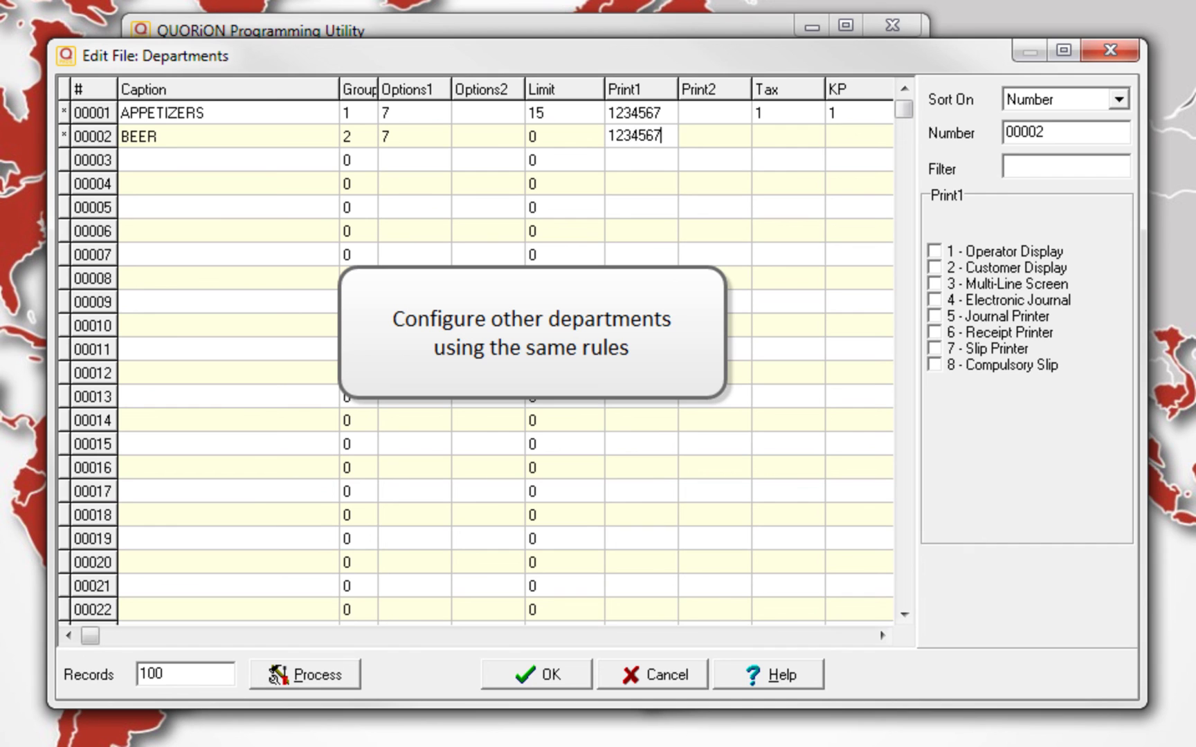
# - Set both Tax and KP to 2 for the BEER department and accept the Departments file changes
pyautogui.press('Tab')
pyautogui.click(769, 139)
pyautogui.write('2')
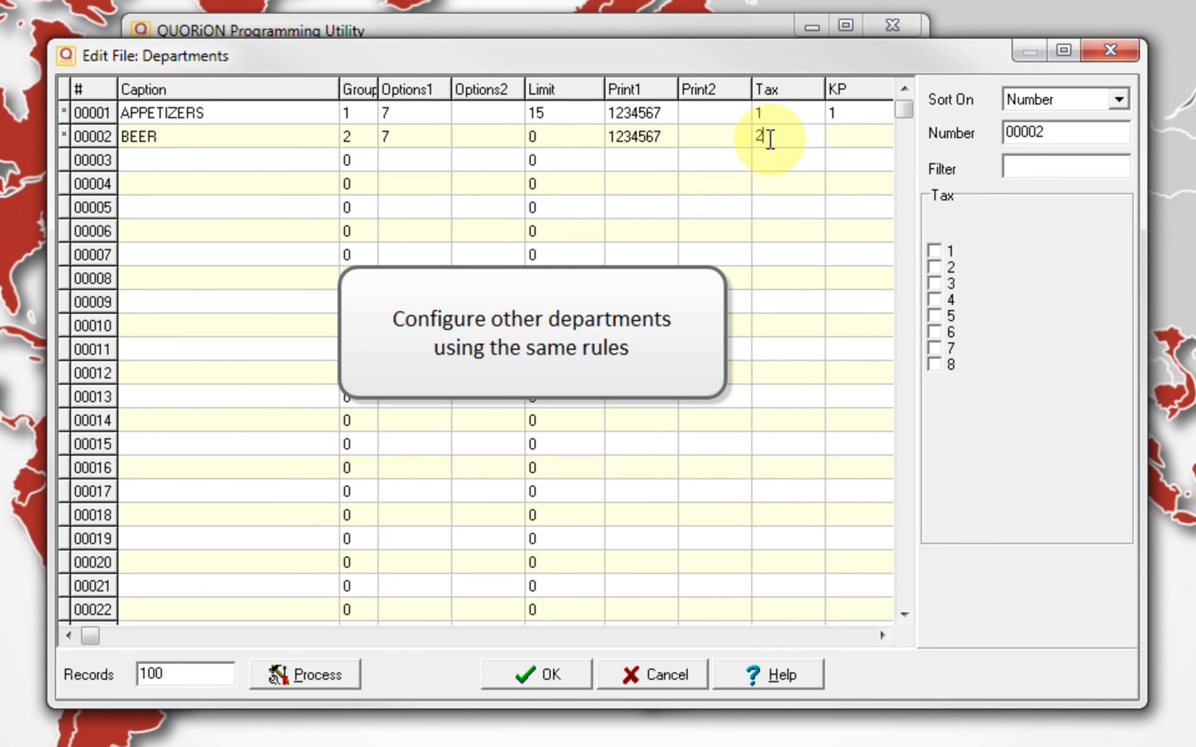
pyautogui.press('Tab')
pyautogui.write('2')
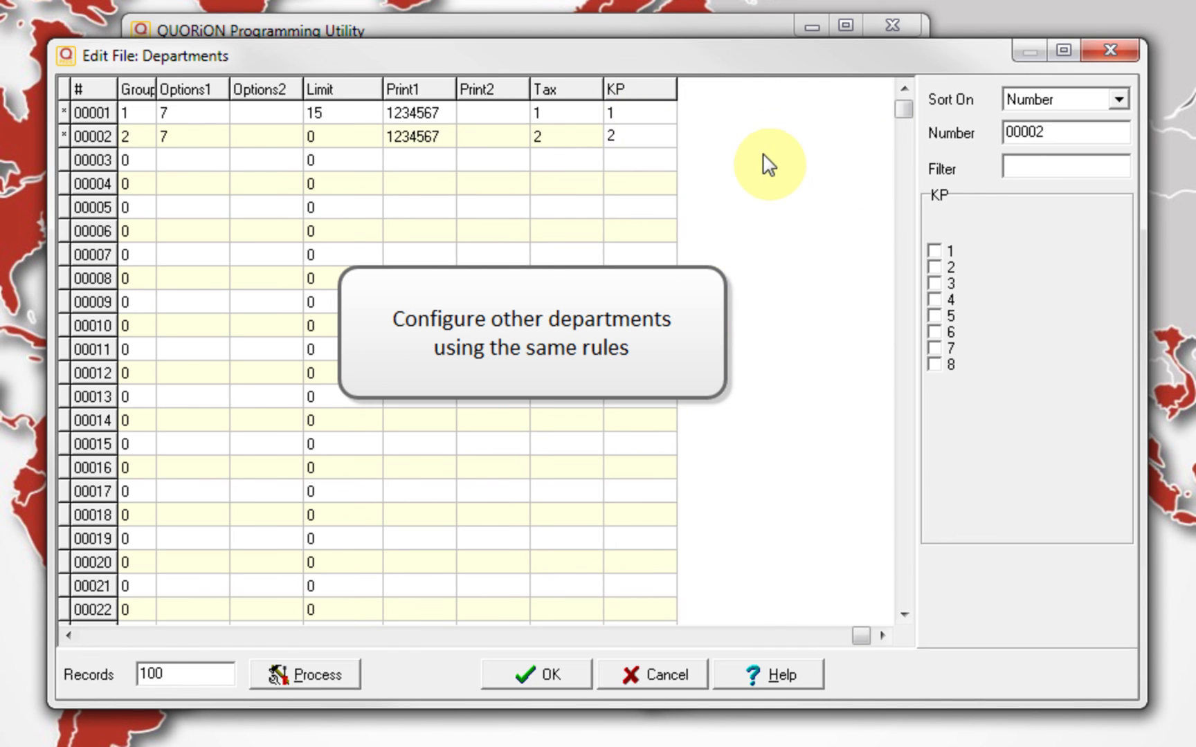
pyautogui.click(303, 635)
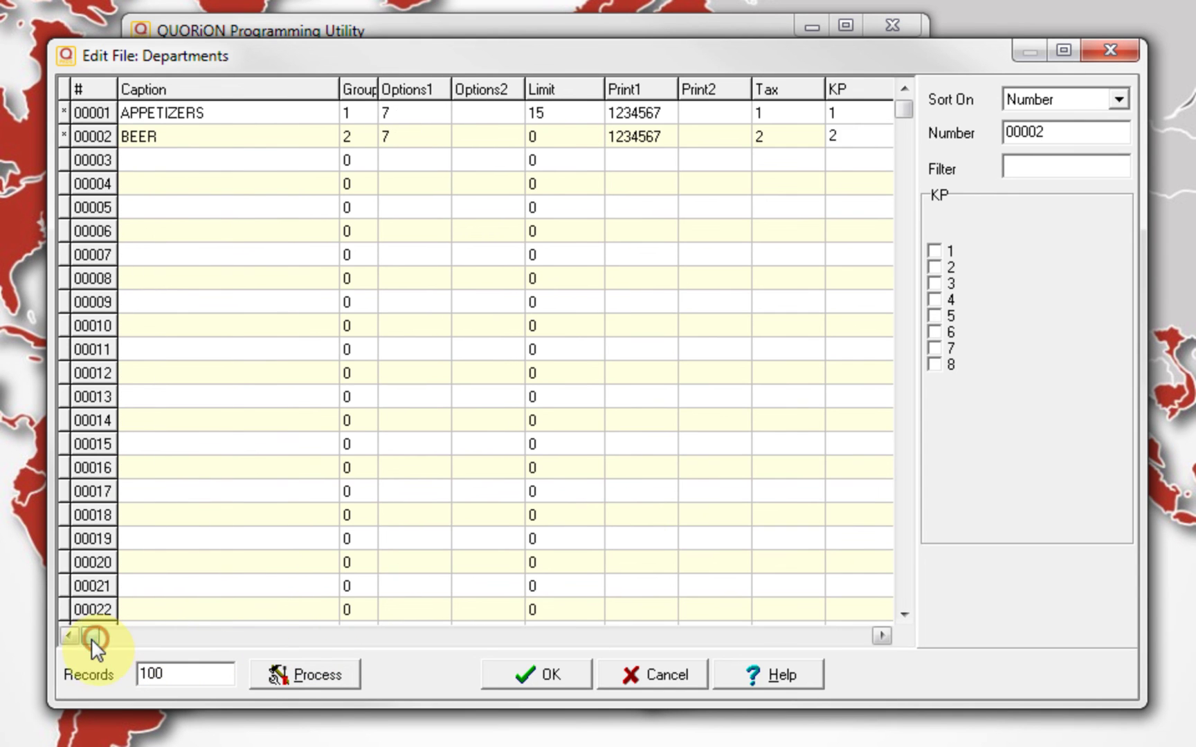
pyautogui.click(533, 675)
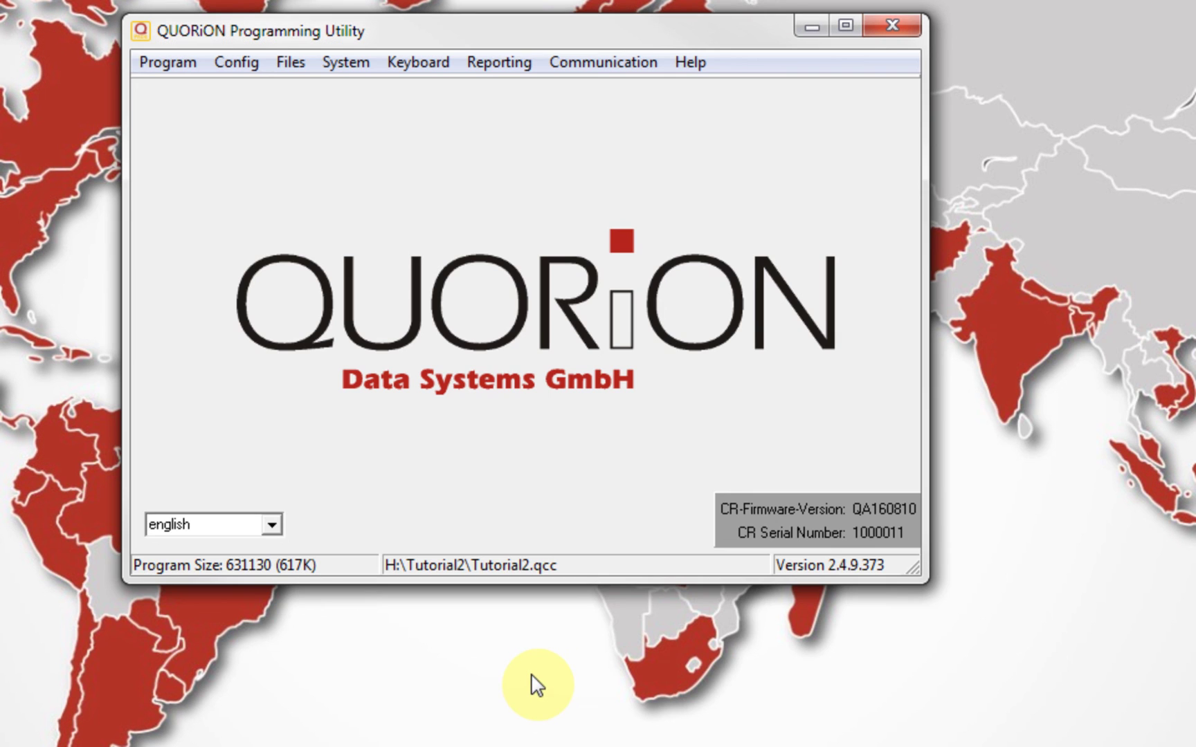
# - Open the PLU file and caption PLU 0001 Salad Turkey Strips
pyautogui.click(291, 63)
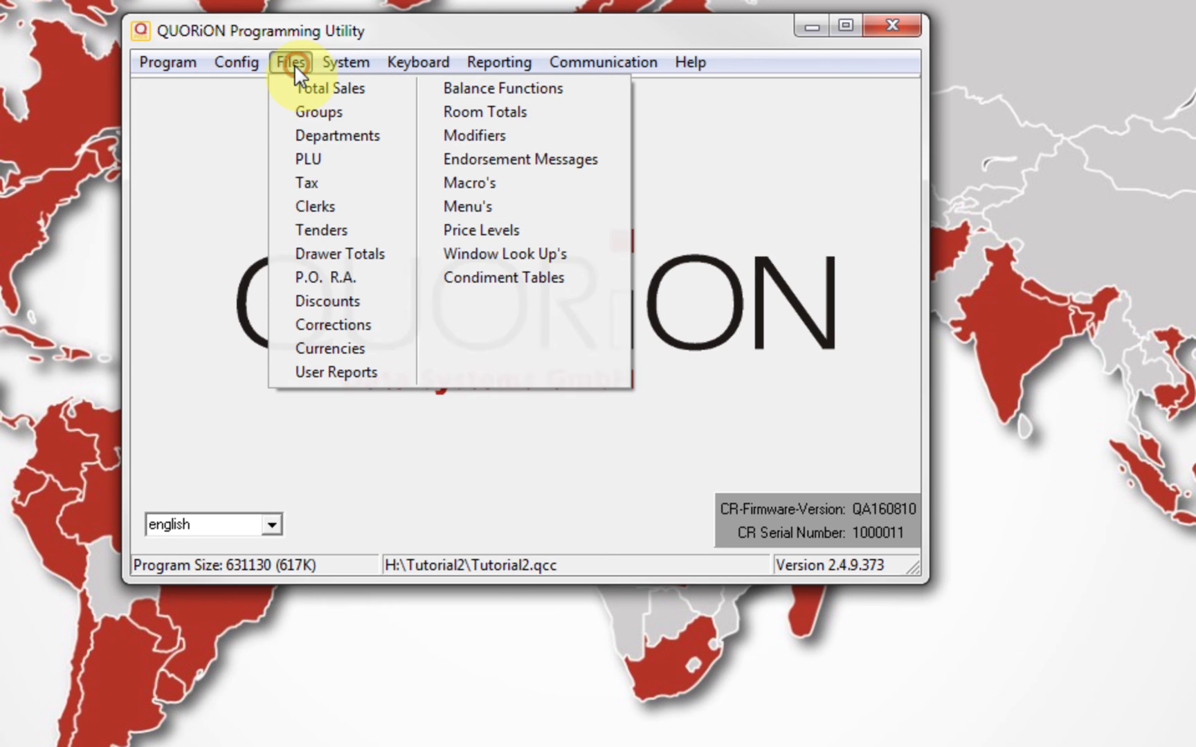
pyautogui.click(301, 158)
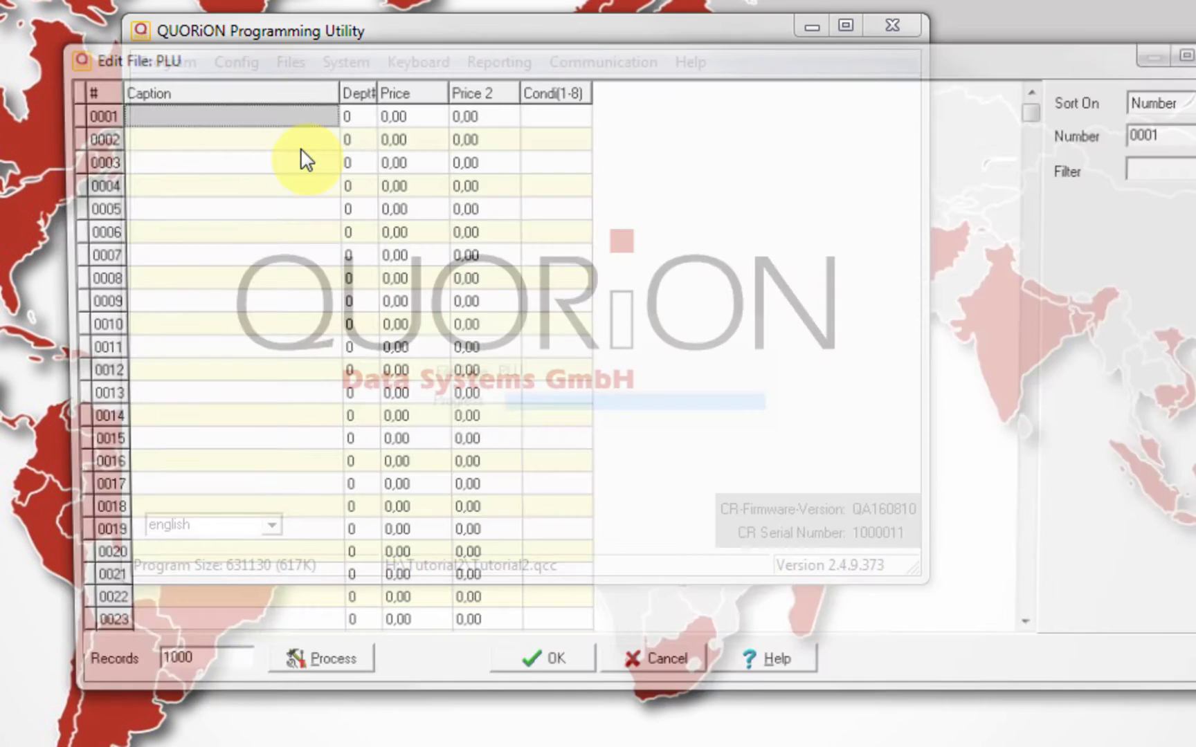
pyautogui.click(90, 118)
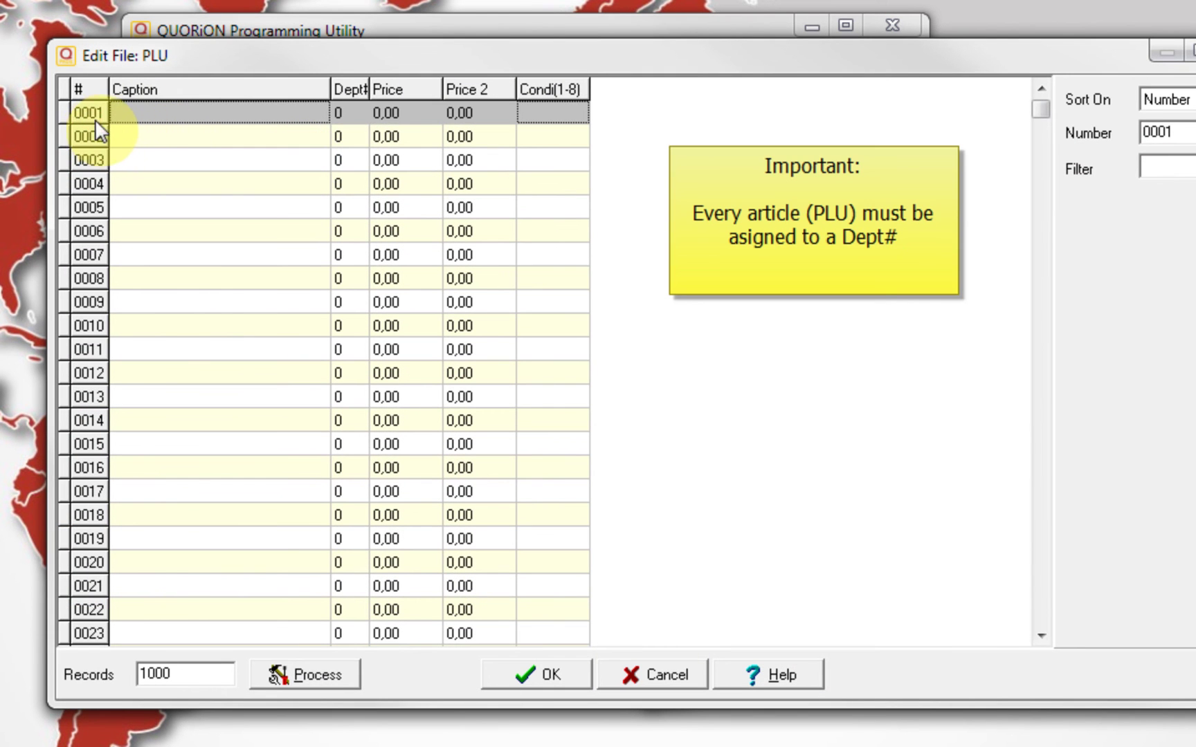
pyautogui.click(150, 120)
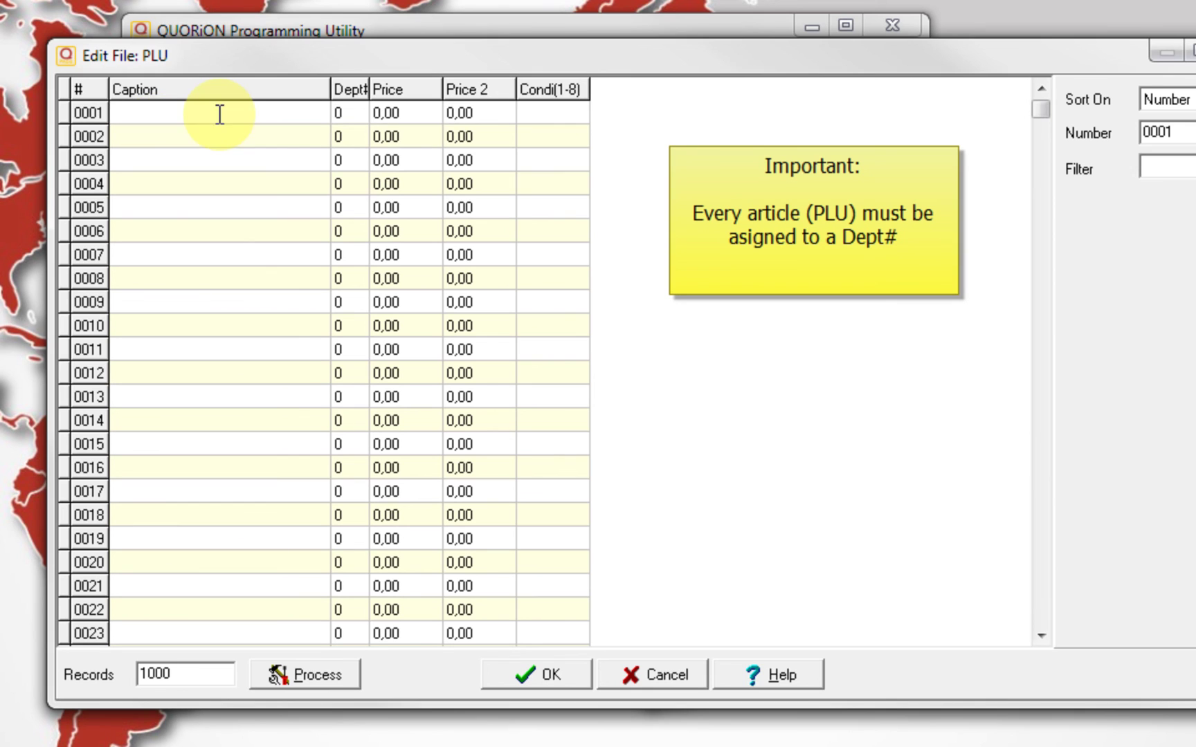
pyautogui.write('Sa')
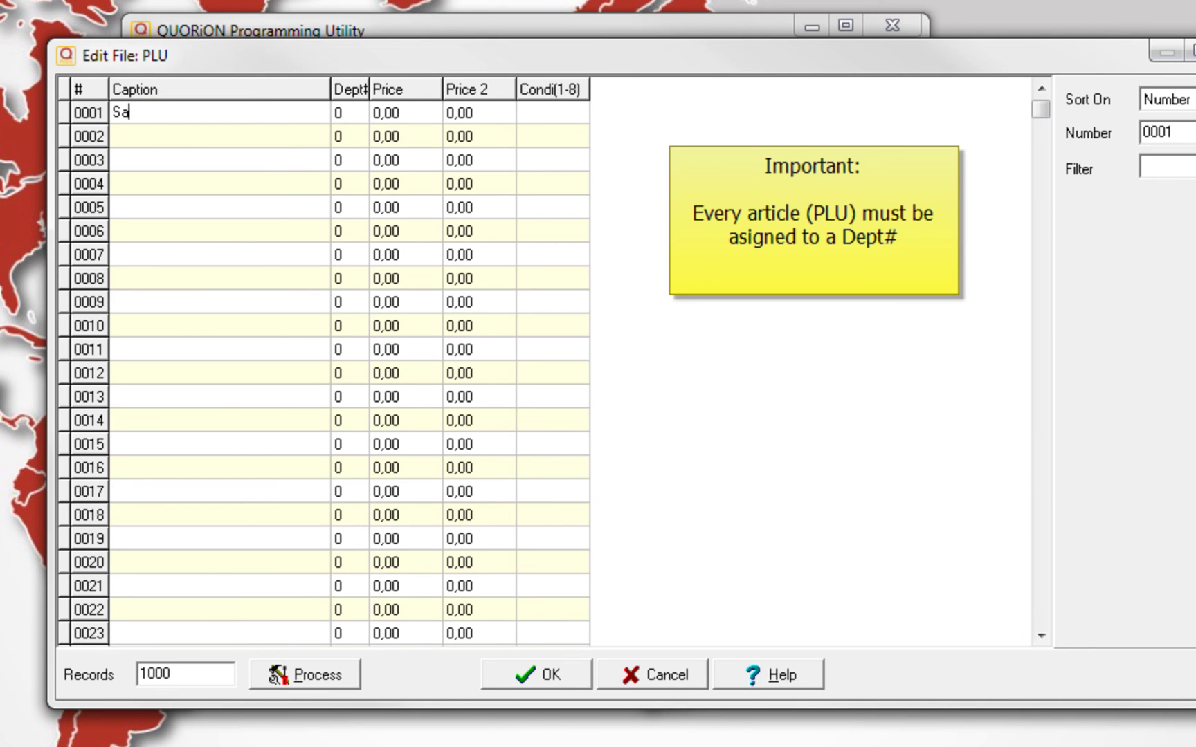
pyautogui.write('lad Turkey Strips')
pyautogui.press('Tab')
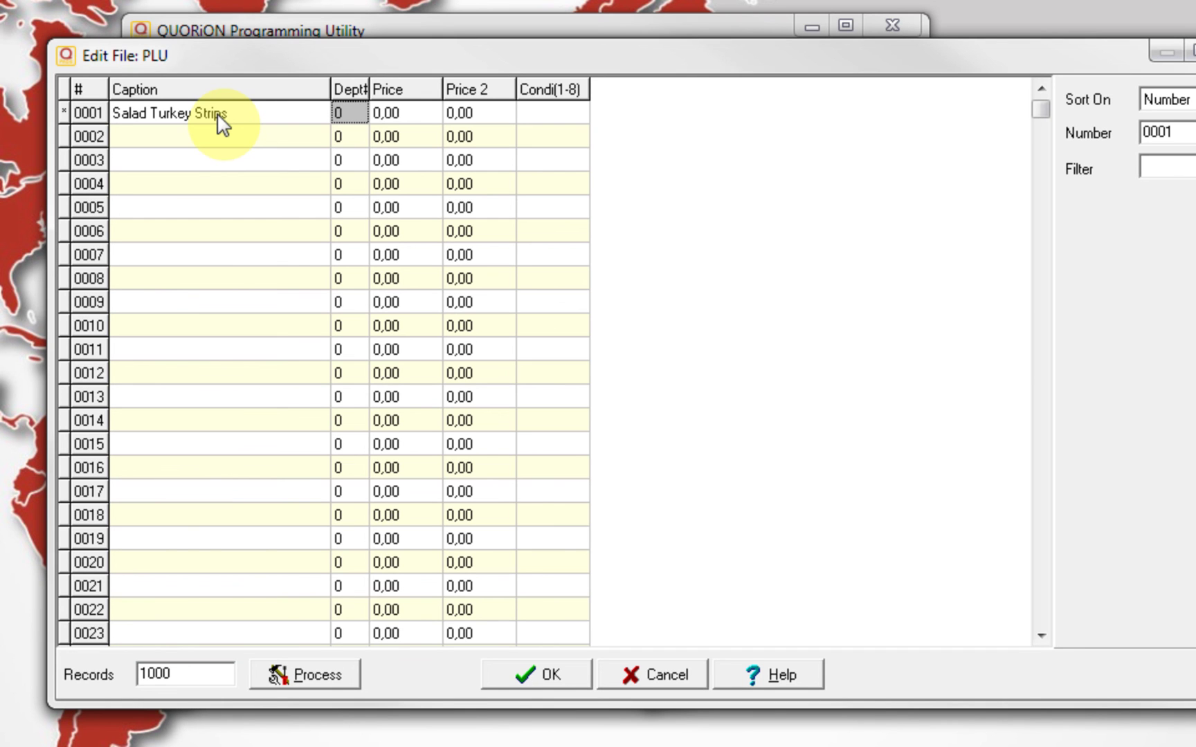
# - Assign the Salad Turkey Strips article to department 1 and set its Price to 9,80
pyautogui.write('1')
pyautogui.press('Tab')
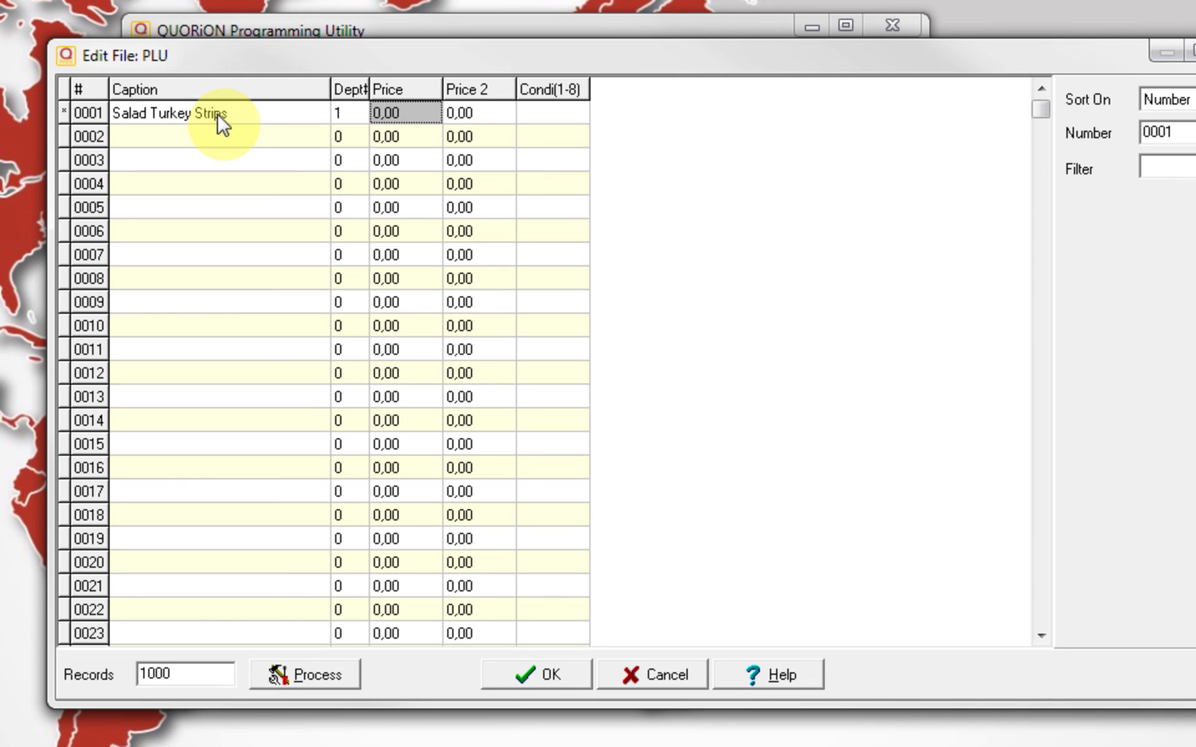
pyautogui.write('9')
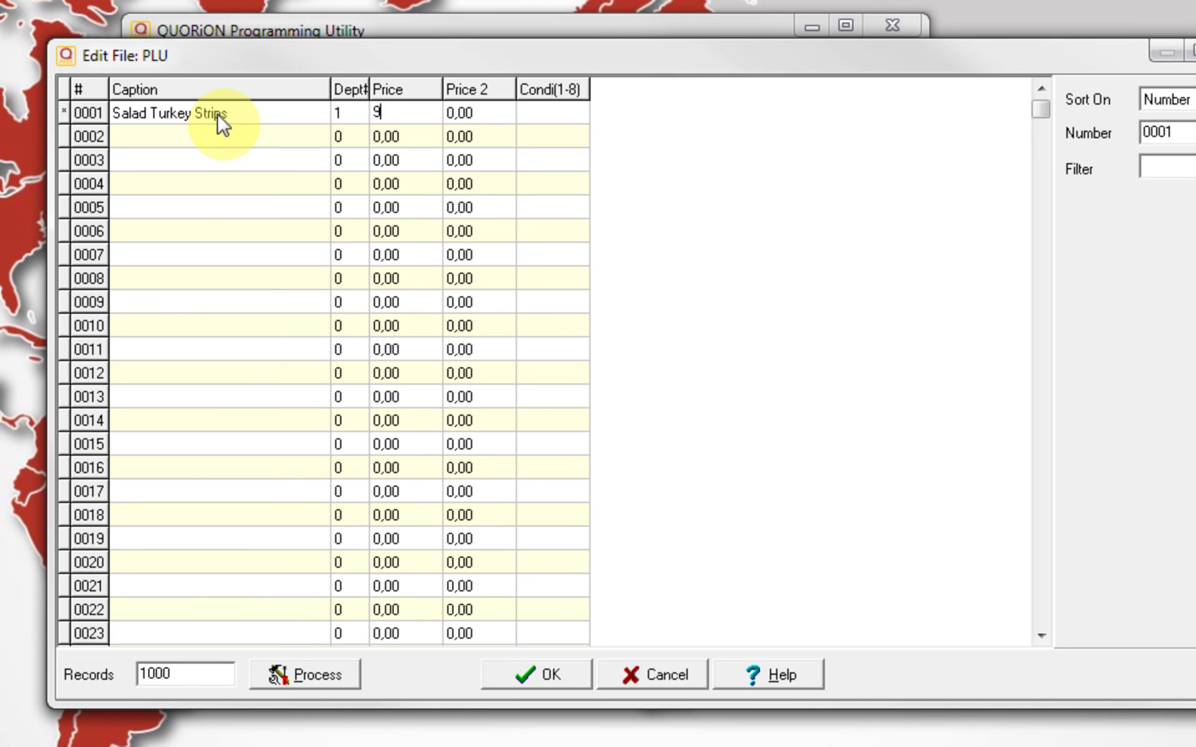
pyautogui.write(',80')
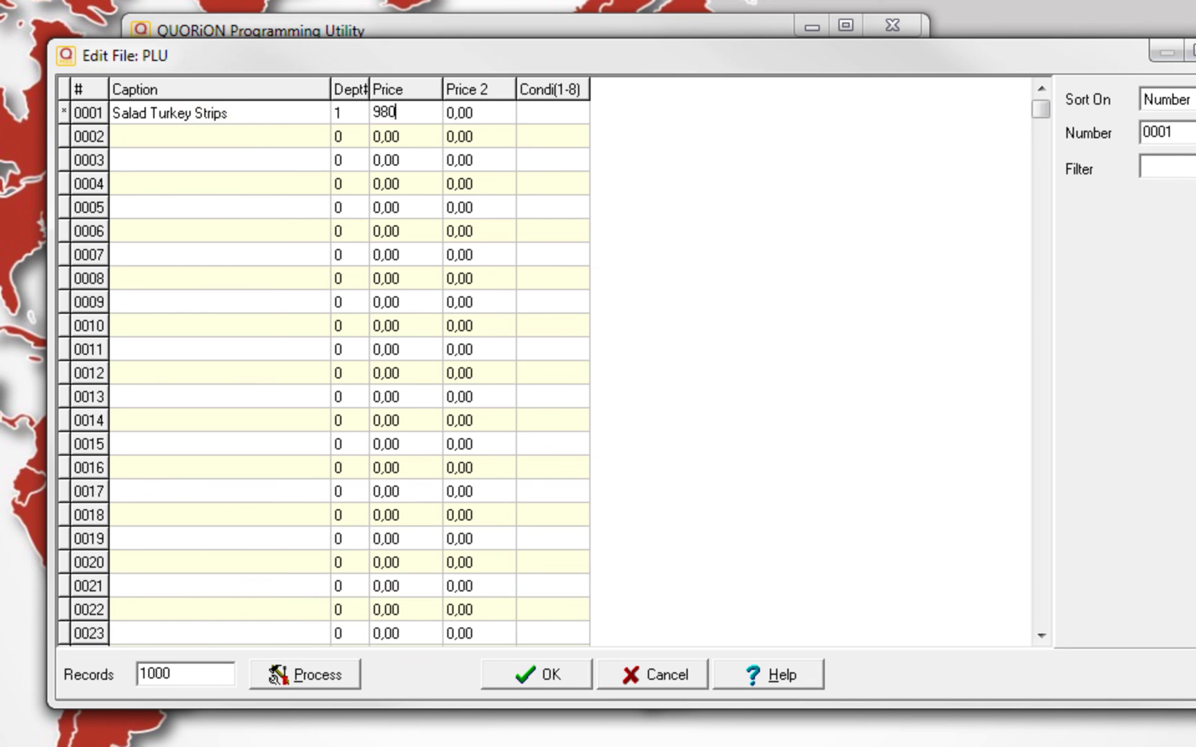
pyautogui.press('Tab')
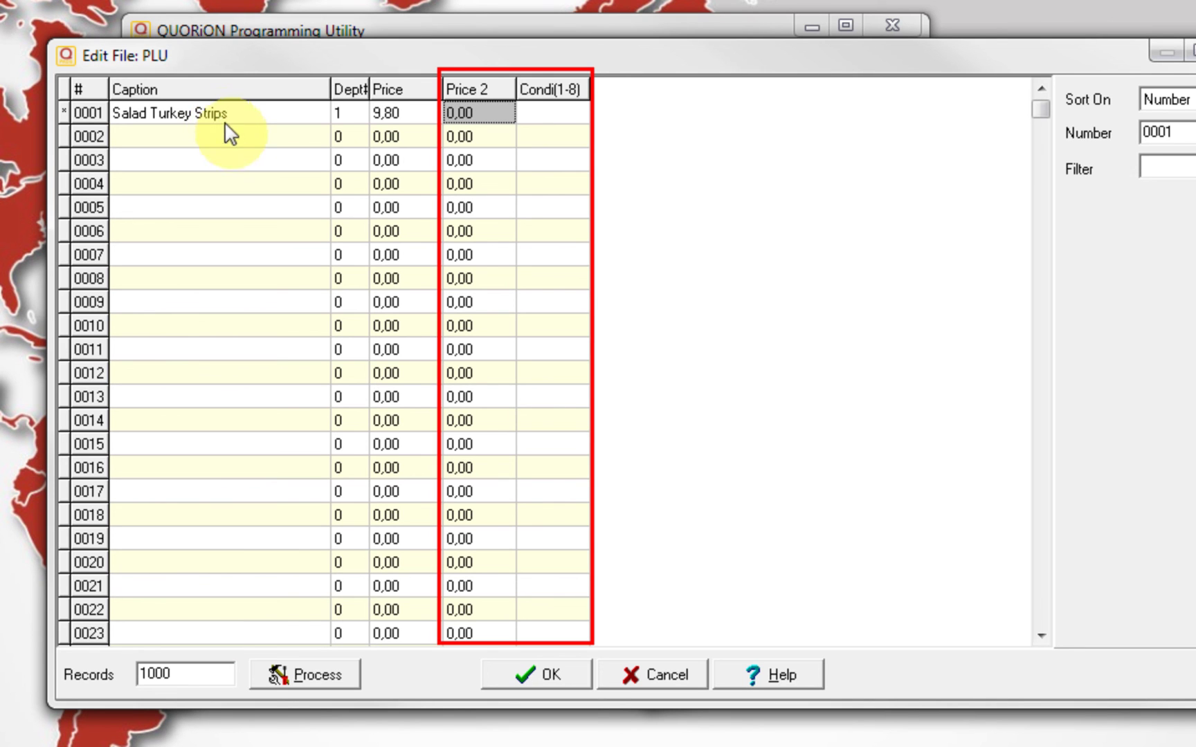
# - Program PLU 0002 as Fresh Mushrooms, assigned to department 1 with a Price of 4,30
pyautogui.click(219, 133)
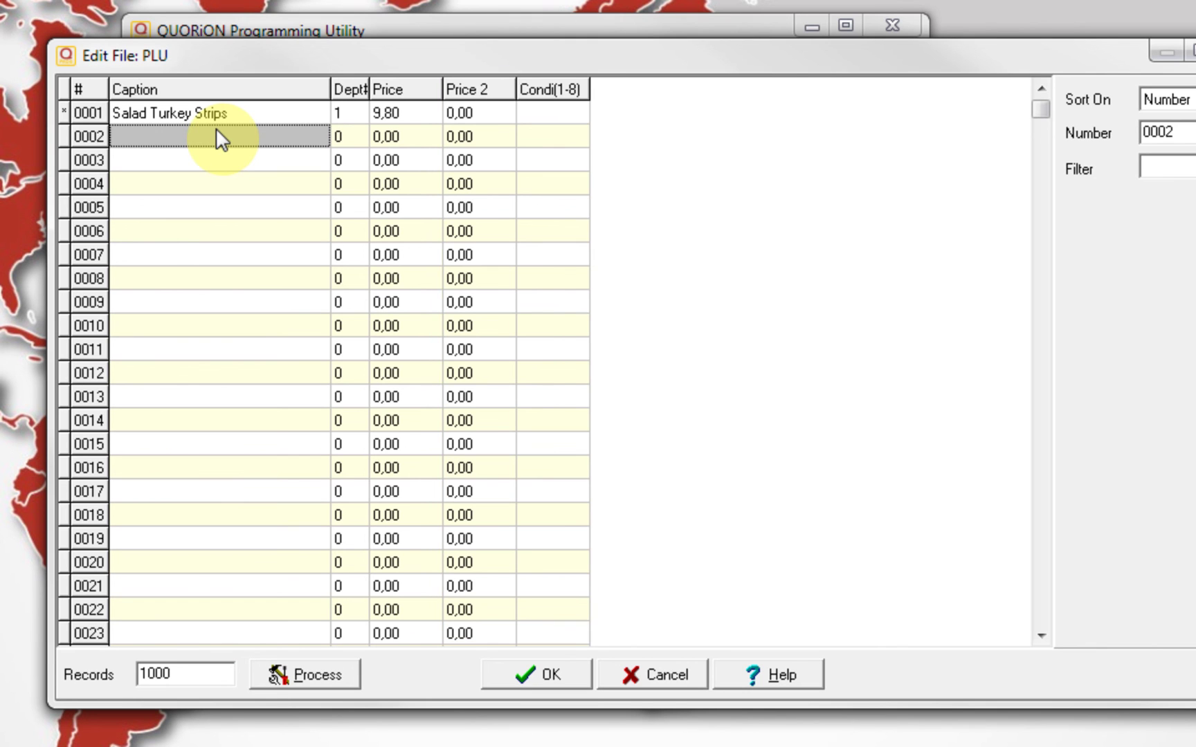
pyautogui.write('Fres')
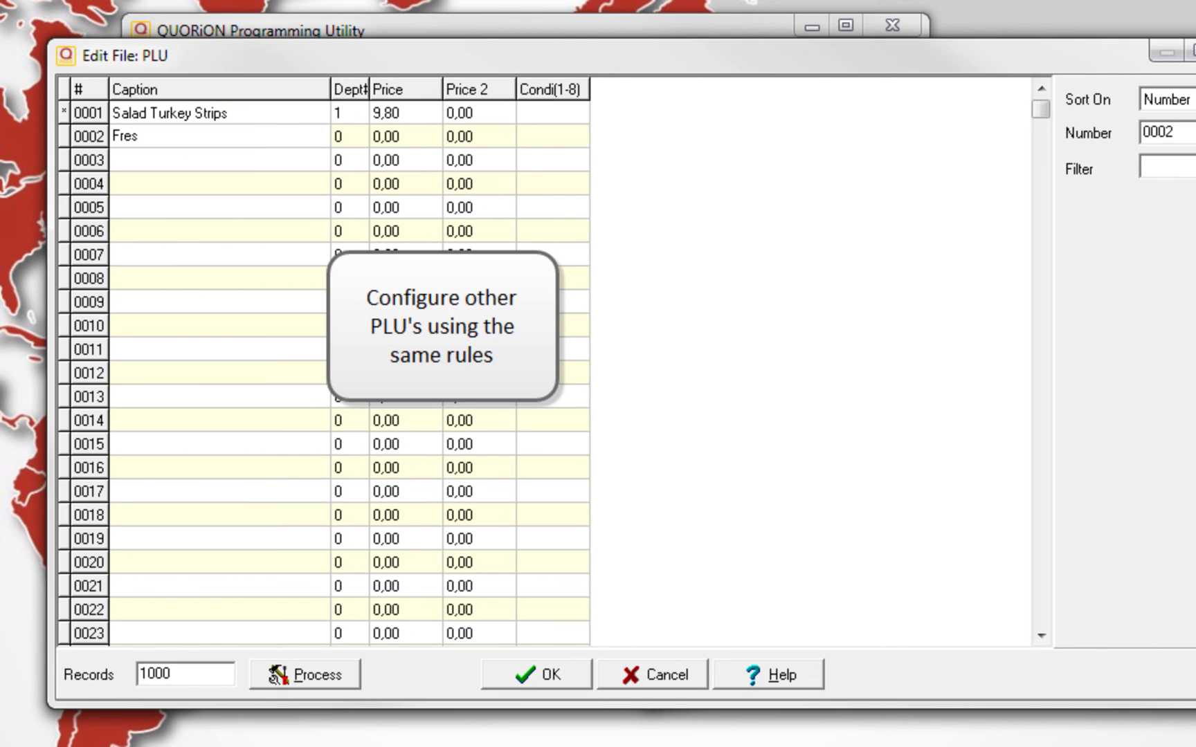
pyautogui.write('h Mushrooms')
pyautogui.press('Tab')
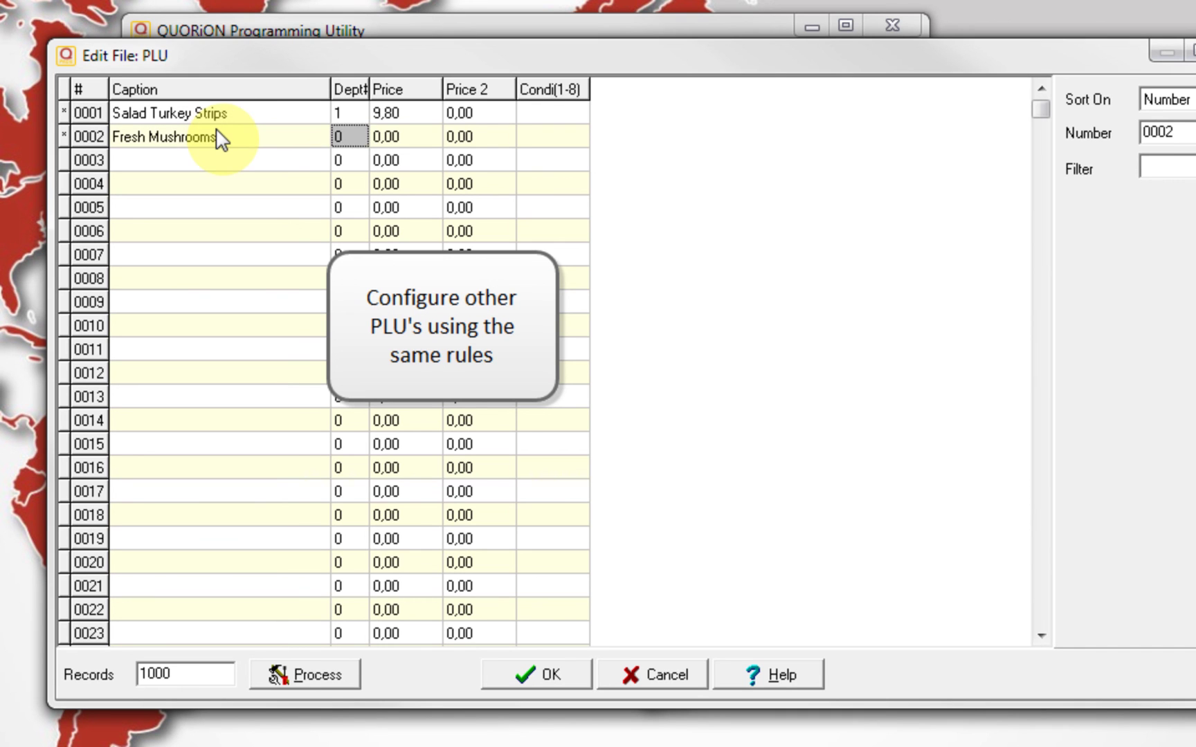
pyautogui.write('1')
pyautogui.press('Tab')
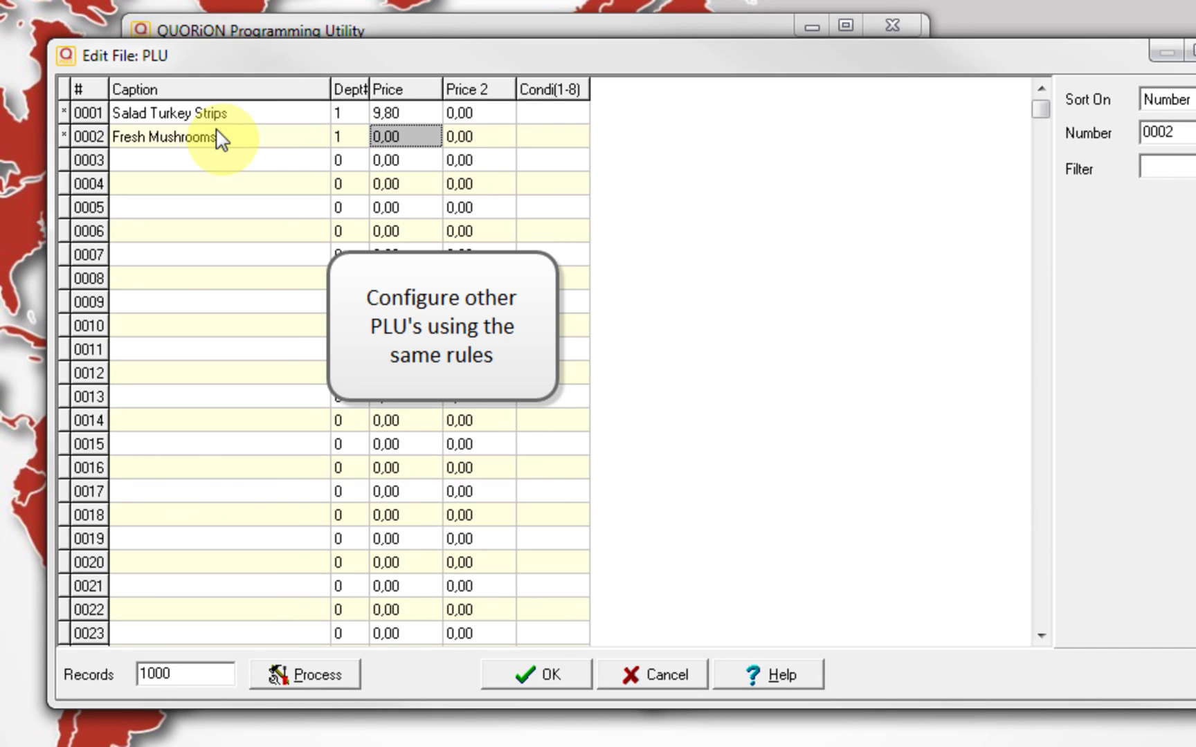
pyautogui.write('430')
pyautogui.press('Tab')
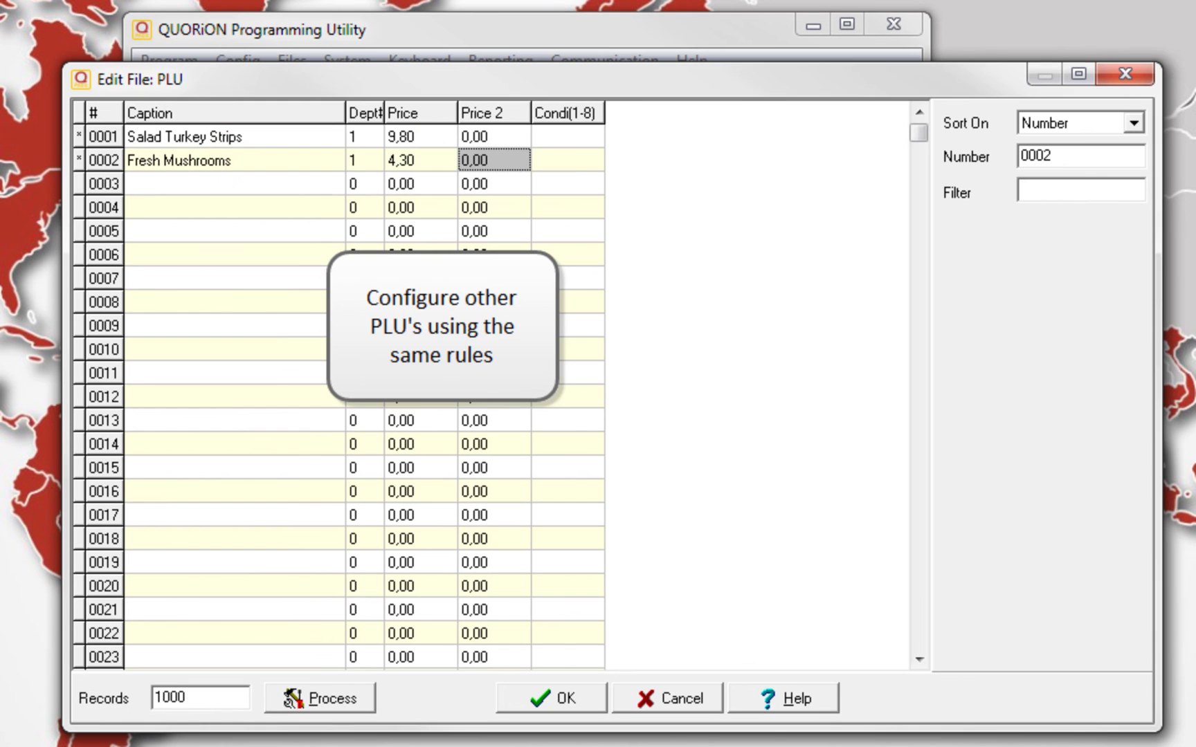
# - Program PLU 0003 as Heineken 0.33l, assigned to department 2 with a Price of 2,10
pyautogui.click(267, 181)
pyautogui.write('Heineken')
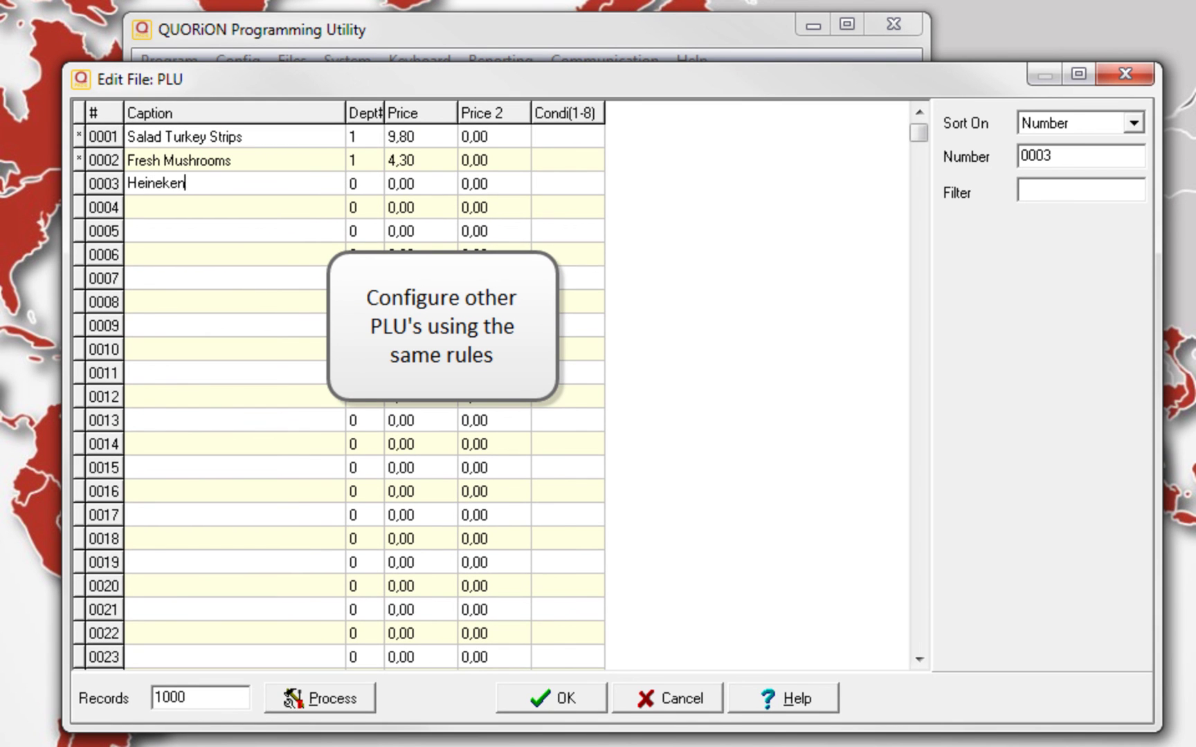
pyautogui.write(' 0.33l')
pyautogui.press('Tab')
pyautogui.write('2')
pyautogui.press('Tab')
pyautogui.write('2')
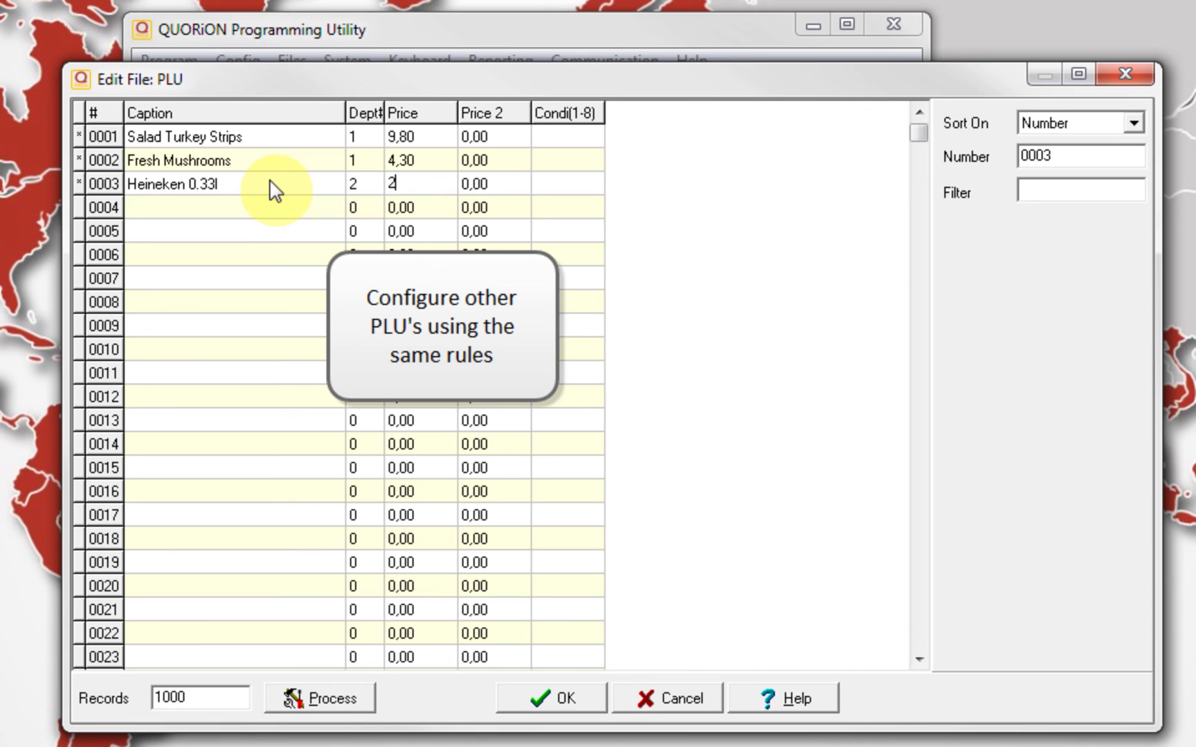
pyautogui.write(',10')
# - Caption PLU 0004 Becks non-Alc 0.33l
pyautogui.click(228, 202)
pyautogui.write('Becks non')
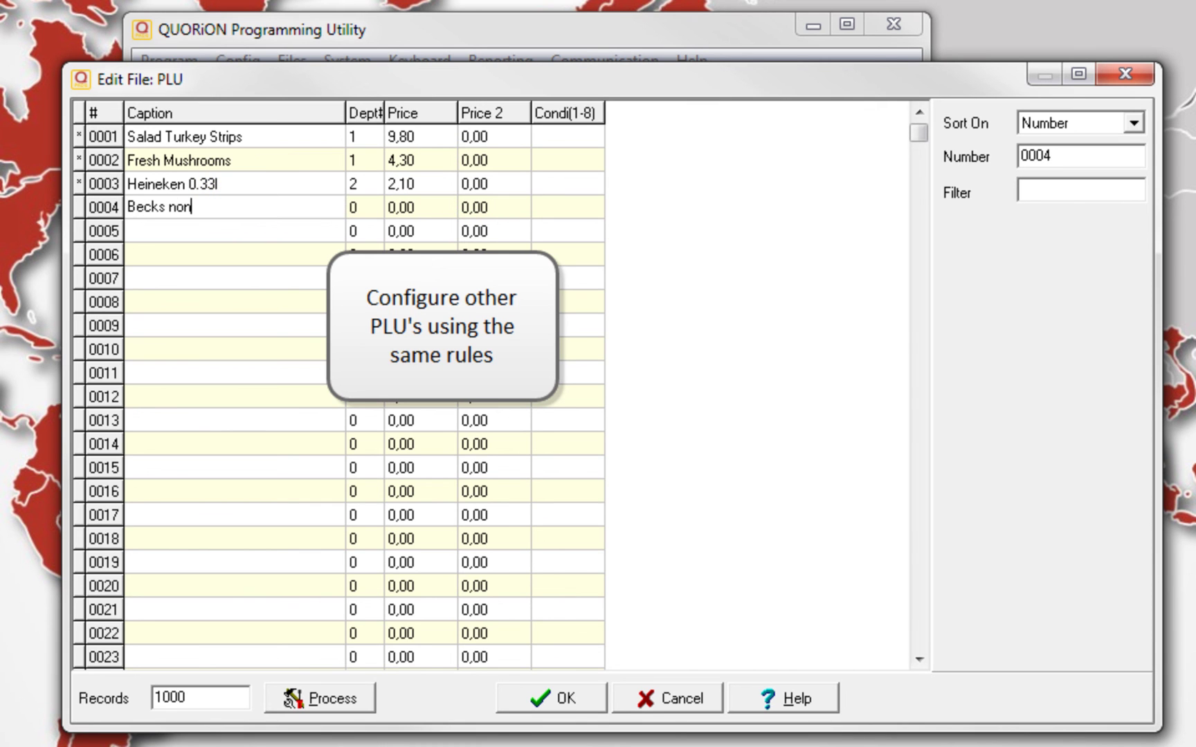
pyautogui.write('-Alc 0.33l')
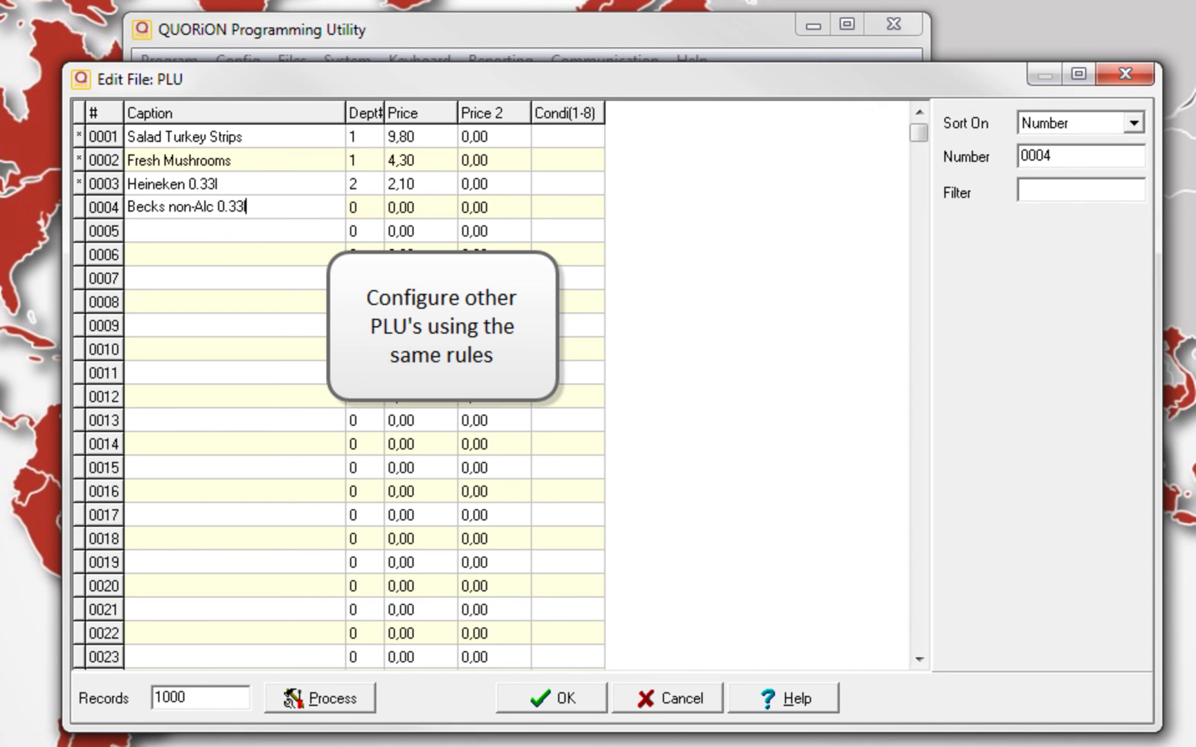